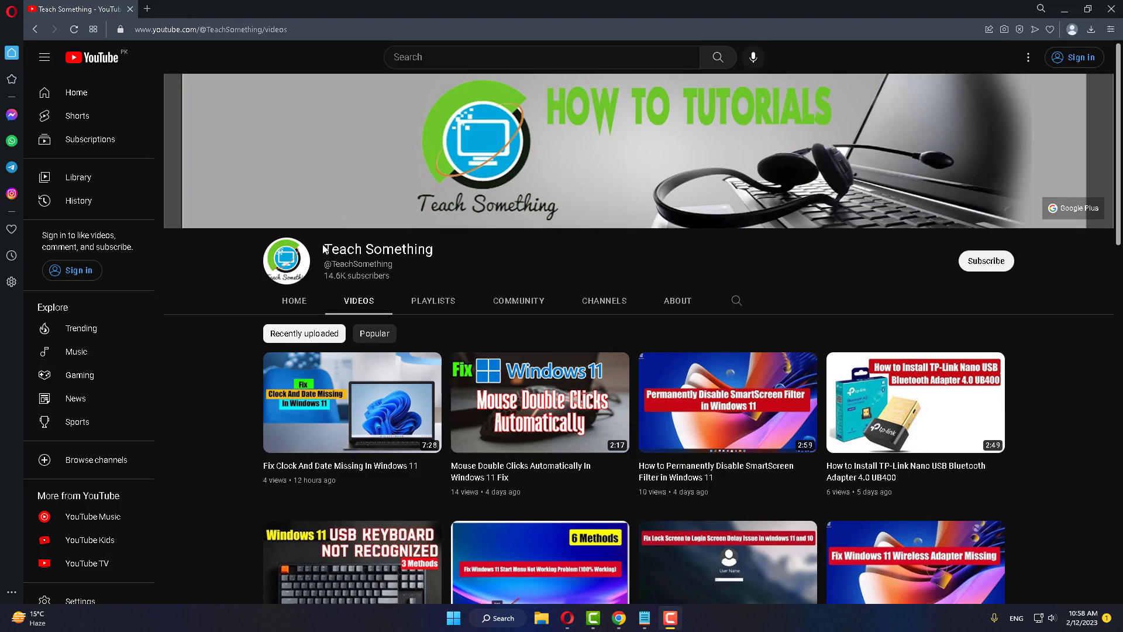
Look over the YouTube channel page and hide the note showing the video title
{"action": "left_click_drag", "start_coordinate": [325, 249], "coordinate": [404, 269]}
{"action": "left_click", "coordinate": [406, 270]}
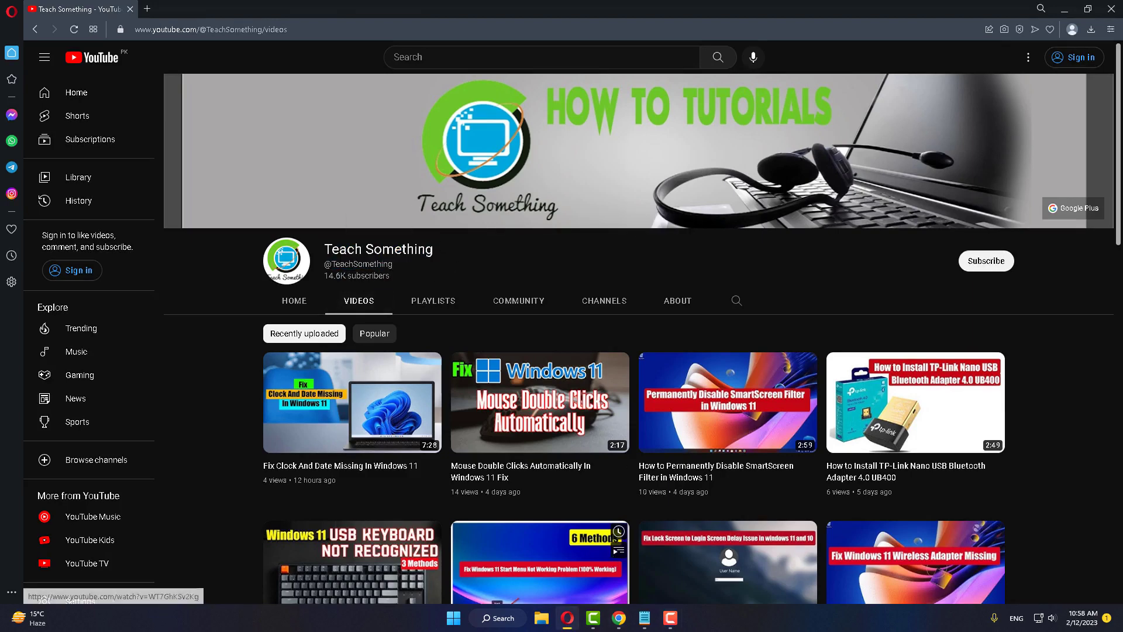
{"action": "left_click", "coordinate": [644, 618]}
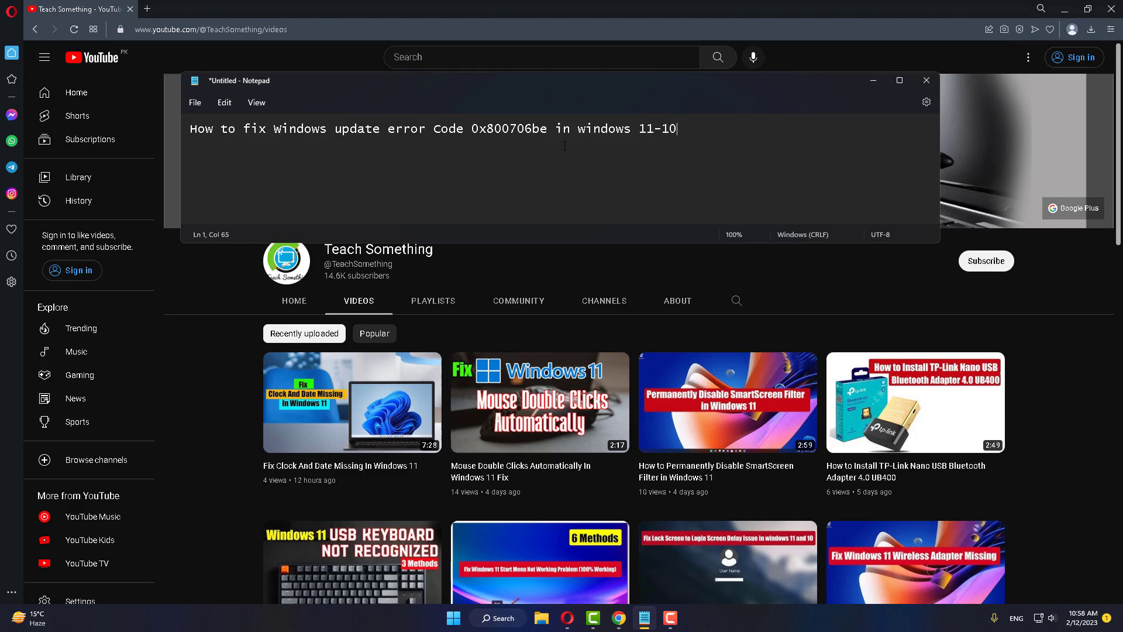
{"action": "left_click", "coordinate": [872, 81]}
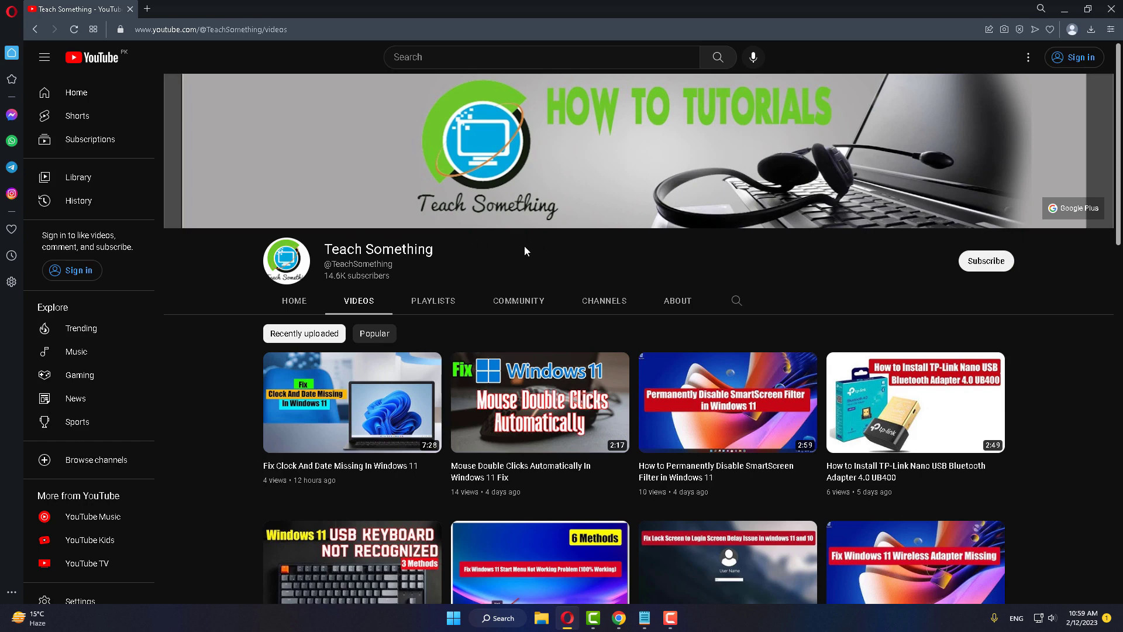
Run the Windows Update troubleshooter from Settings' Other troubleshooters, then close Settings
{"action": "left_click", "coordinate": [453, 618]}
{"action": "left_click", "coordinate": [715, 287]}
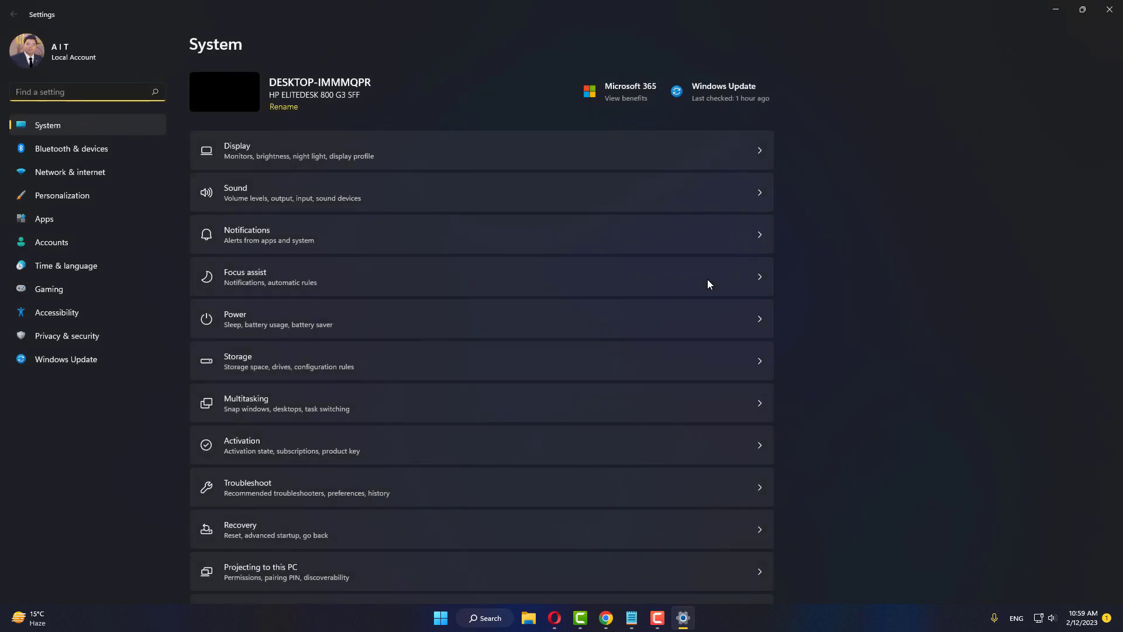
{"action": "left_click", "coordinate": [267, 498]}
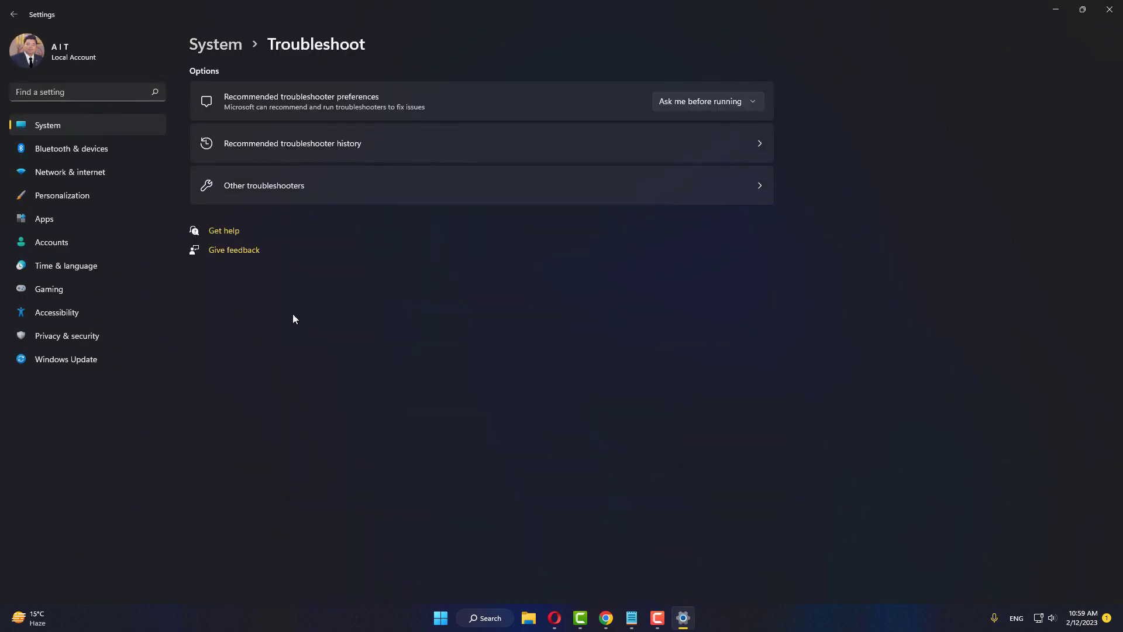
{"action": "left_click", "coordinate": [275, 185]}
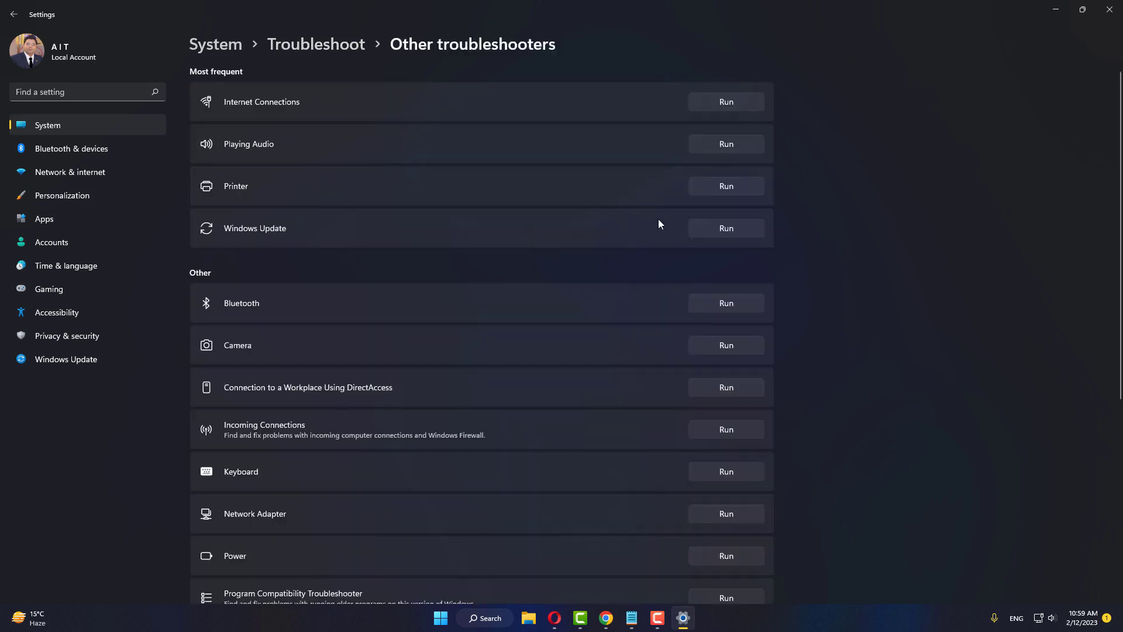
{"action": "left_click", "coordinate": [745, 228]}
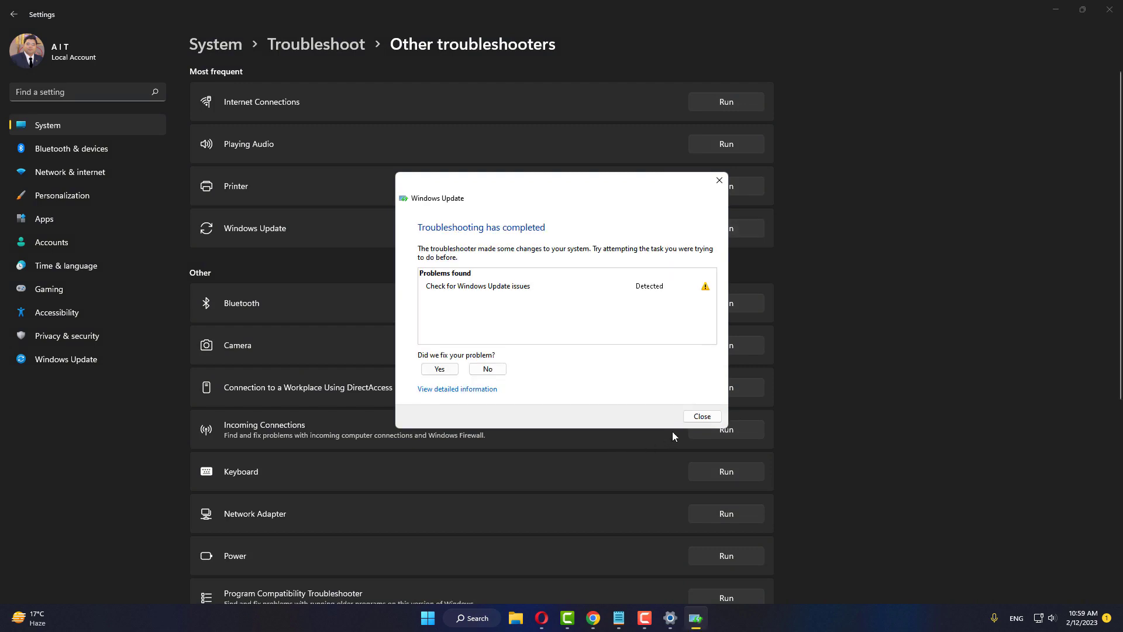
{"action": "left_click", "coordinate": [702, 416]}
{"action": "left_click", "coordinate": [1110, 9]}
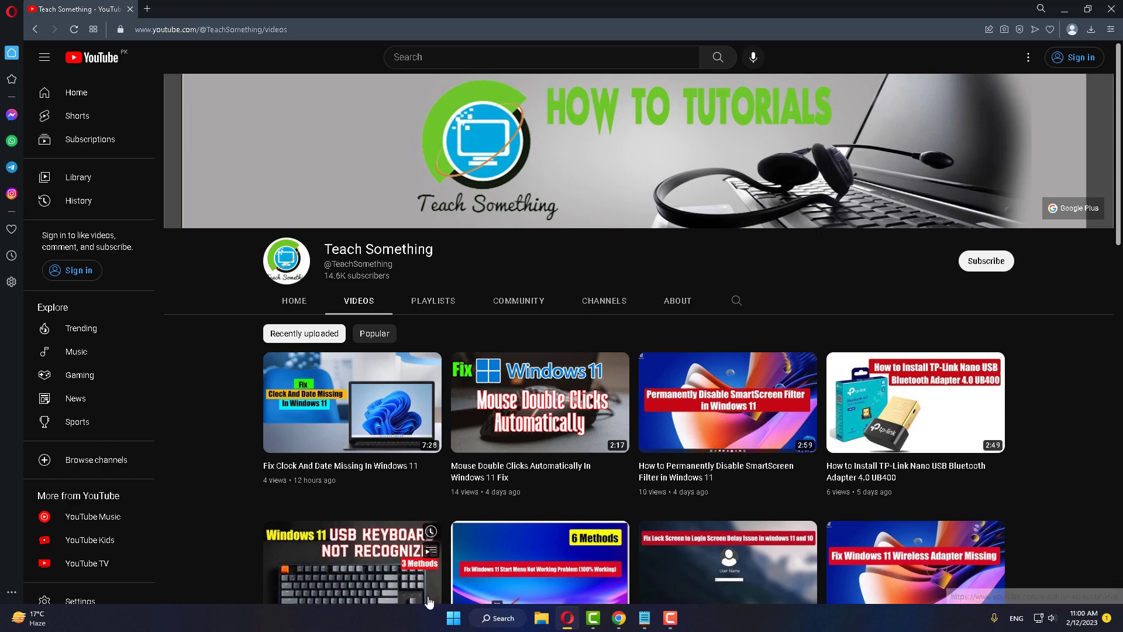
Search for cmd and launch Command Prompt as administrator
{"action": "left_click", "coordinate": [507, 617]}
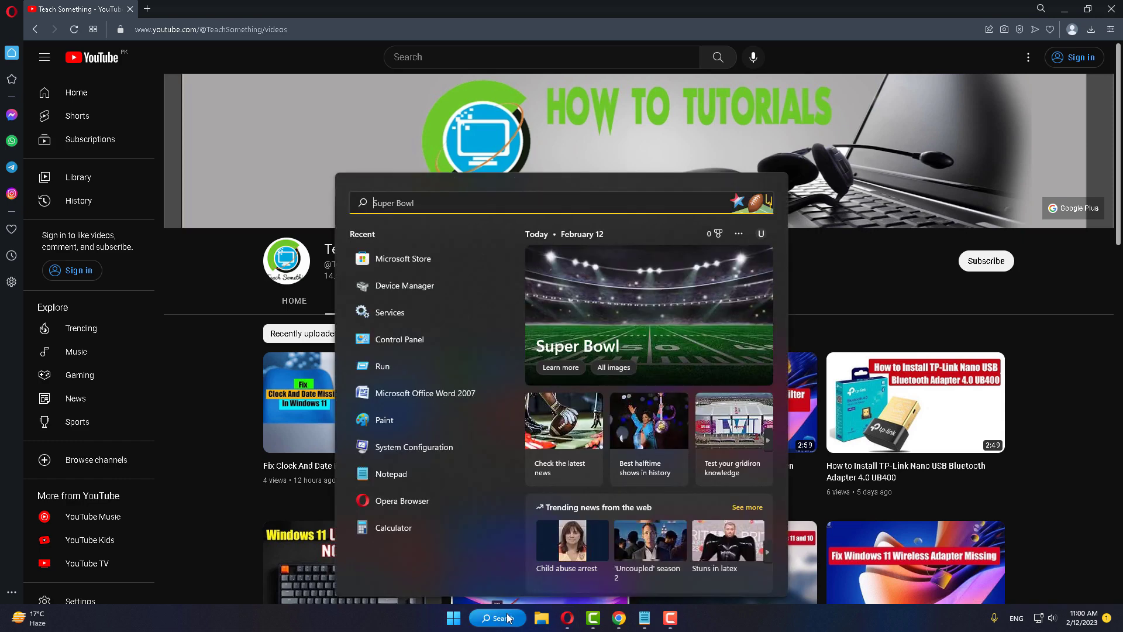
{"action": "type", "text": "cmd"}
{"action": "right_click", "coordinate": [438, 298]}
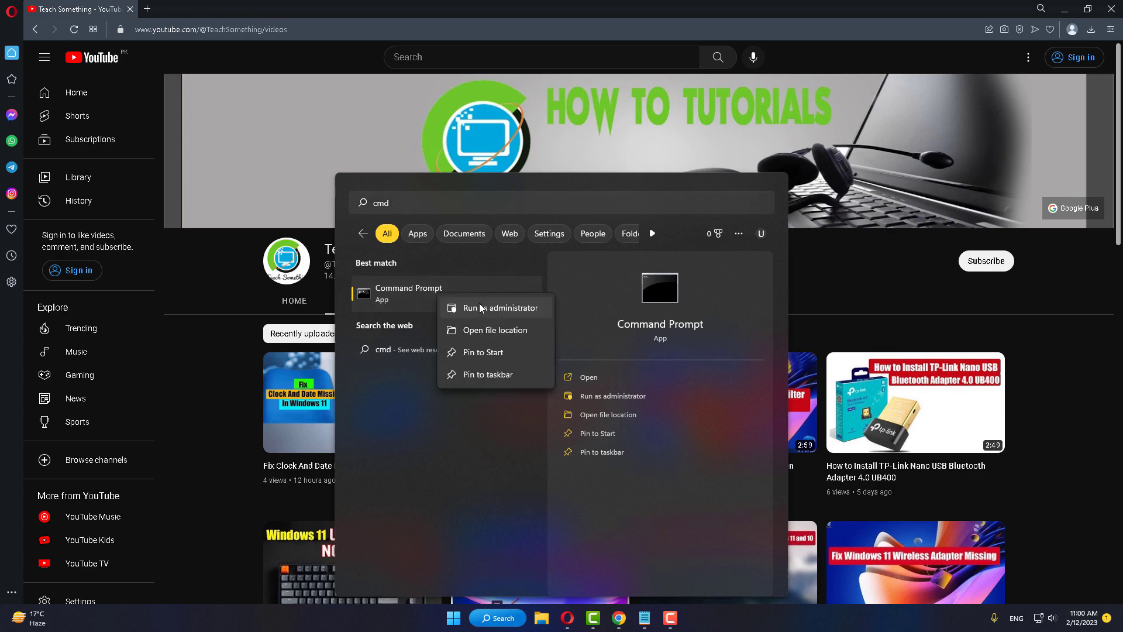
{"action": "left_click", "coordinate": [489, 308]}
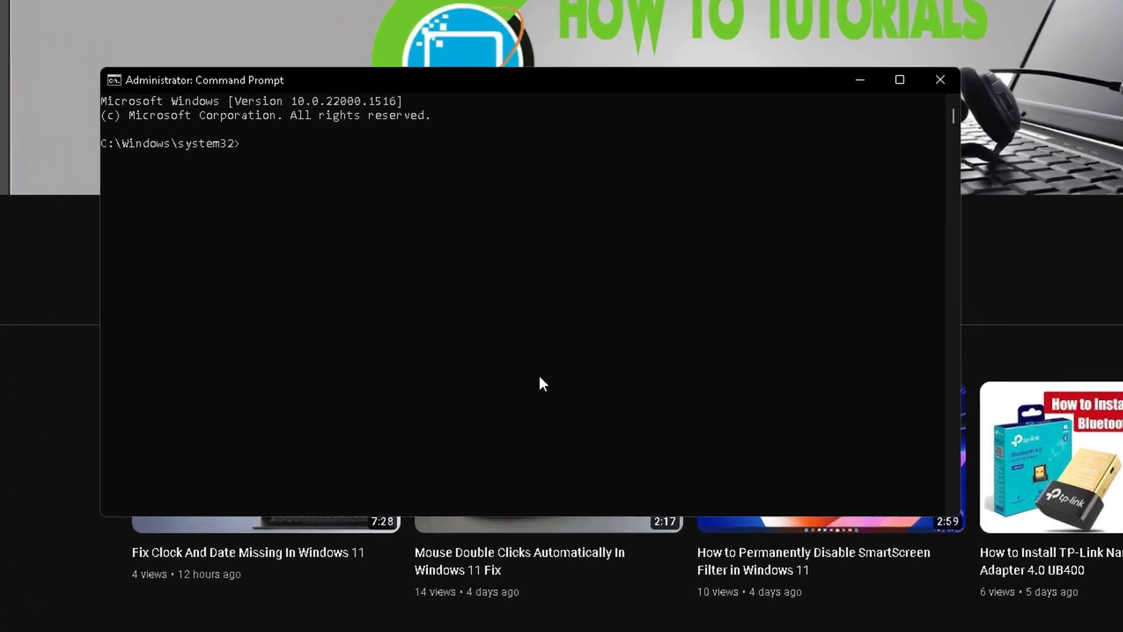
Stop the wuauserv, bits, cryptsvc and msiserver services with net stop commands
{"action": "type", "text": "net stop"}
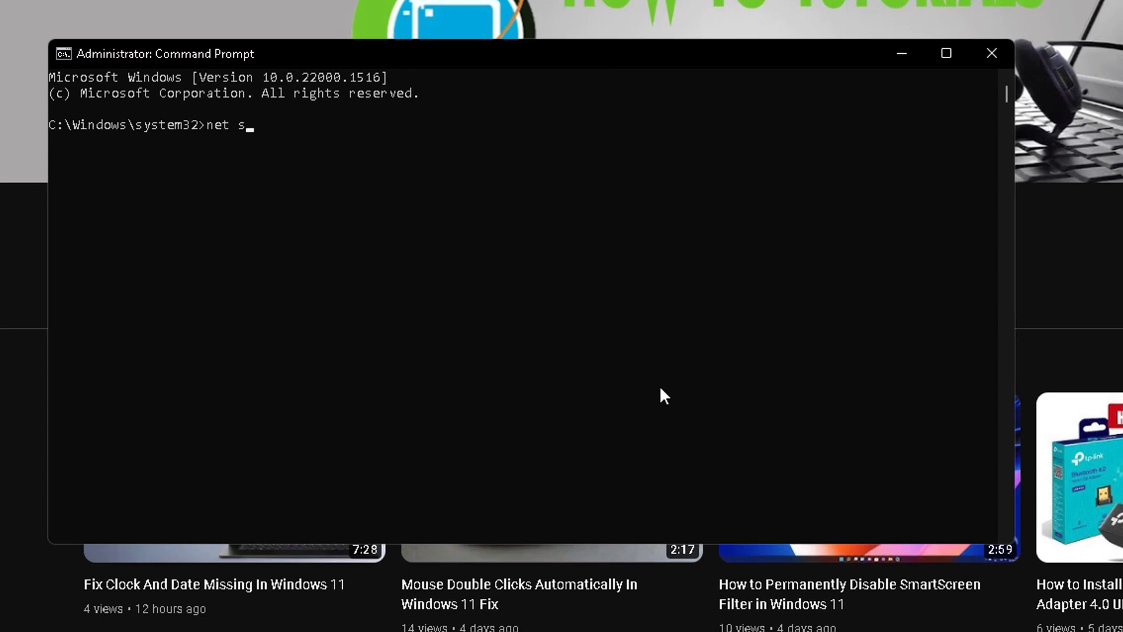
{"action": "type", "text": " wuauserv"}
{"action": "key", "text": "Return"}
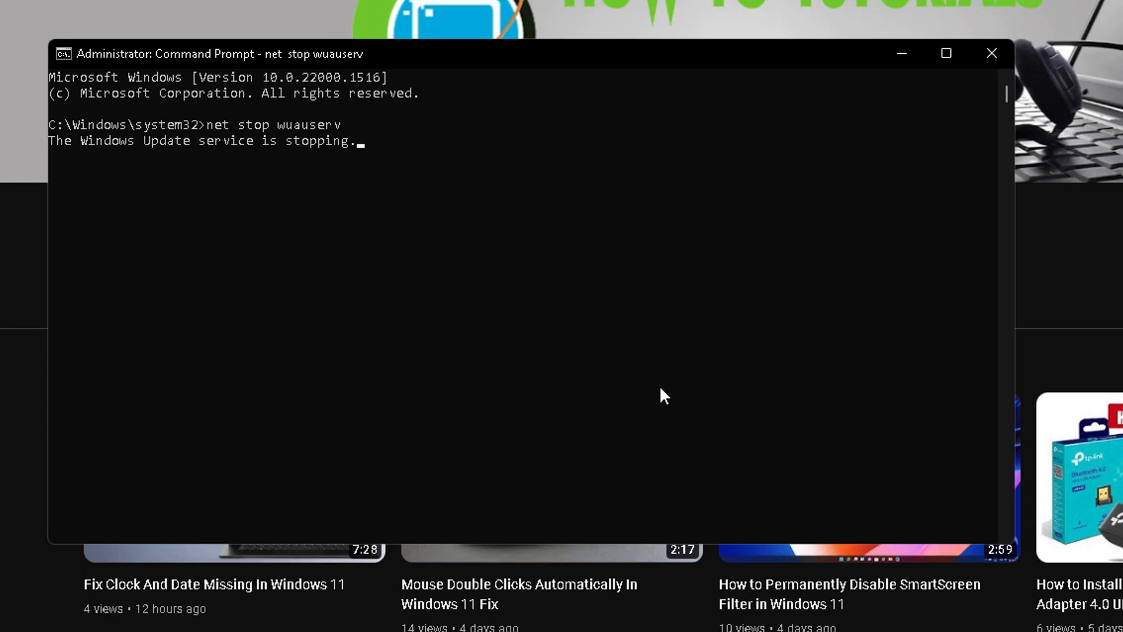
{"action": "type", "text": "net st"}
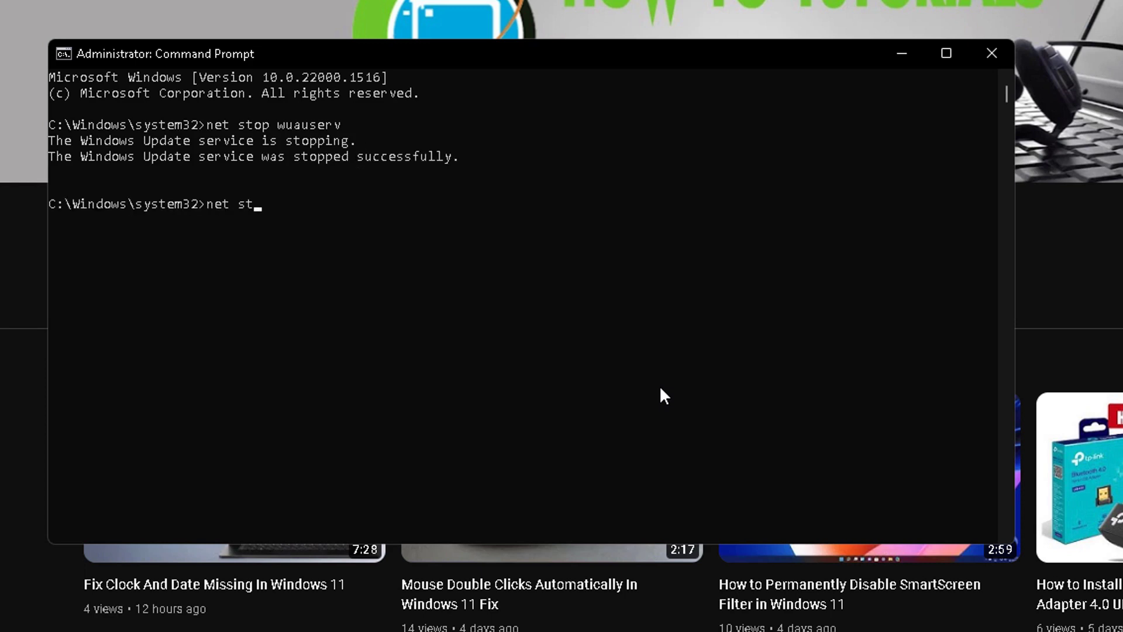
{"action": "type", "text": "op bits"}
{"action": "key", "text": "Return"}
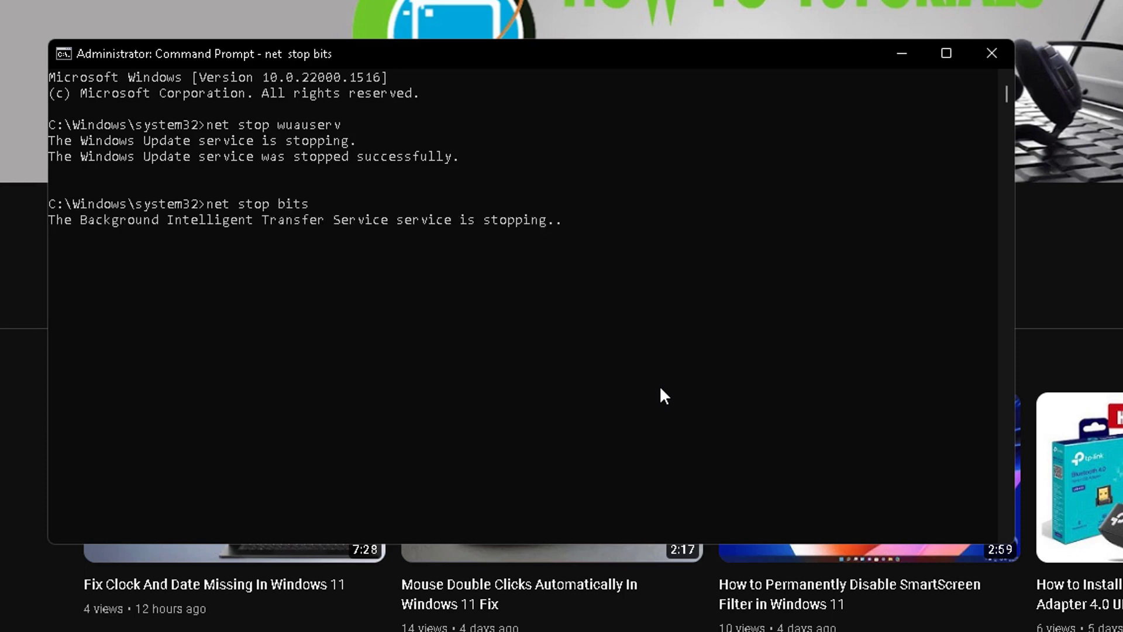
{"action": "type", "text": "net"}
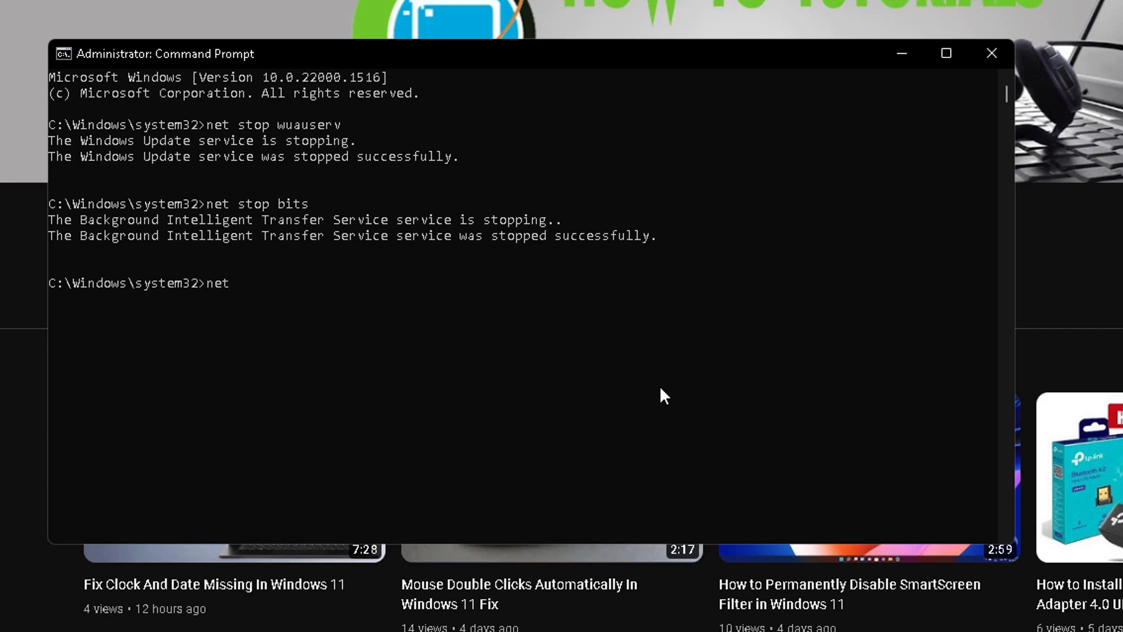
{"action": "type", "text": " stop cryptsvc"}
{"action": "key", "text": "Return"}
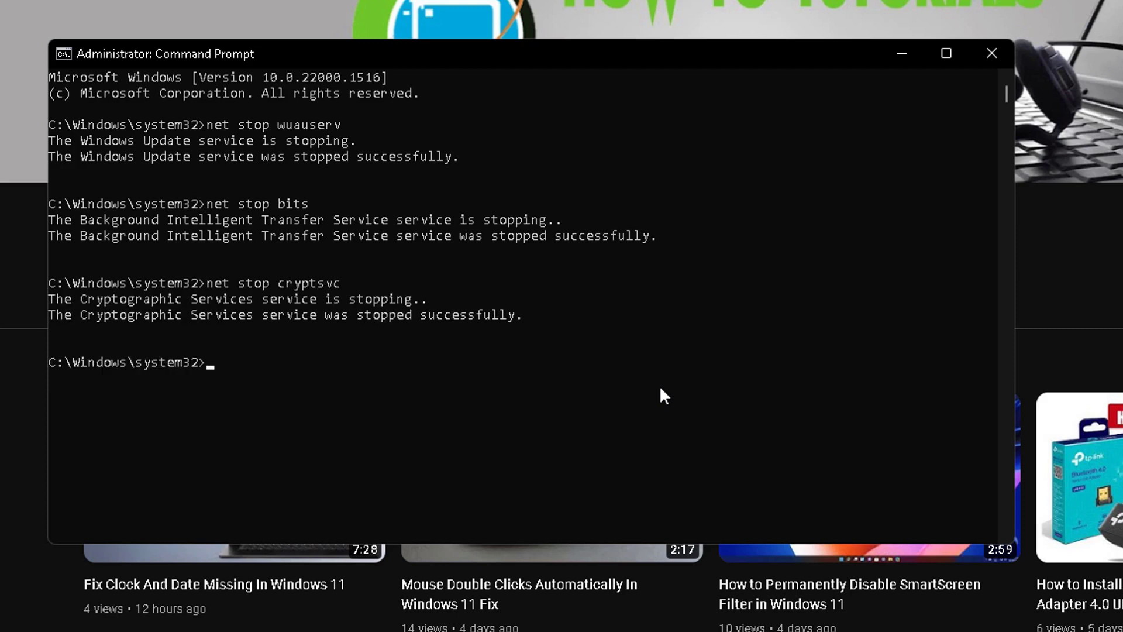
{"action": "type", "text": "net stop msiserver"}
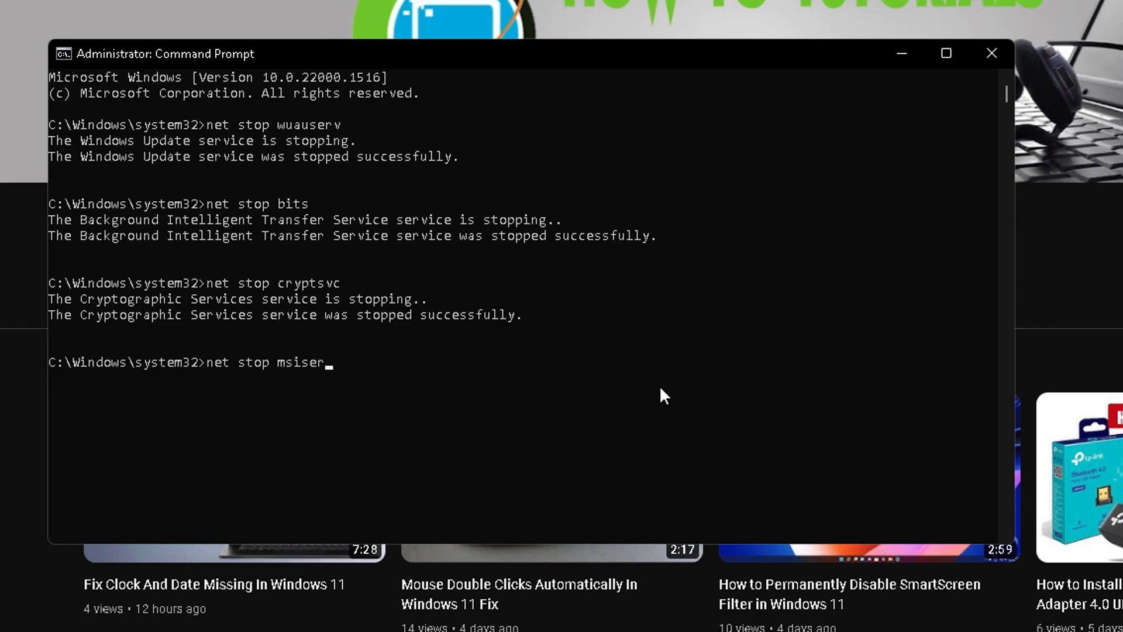
{"action": "key", "text": "Return"}
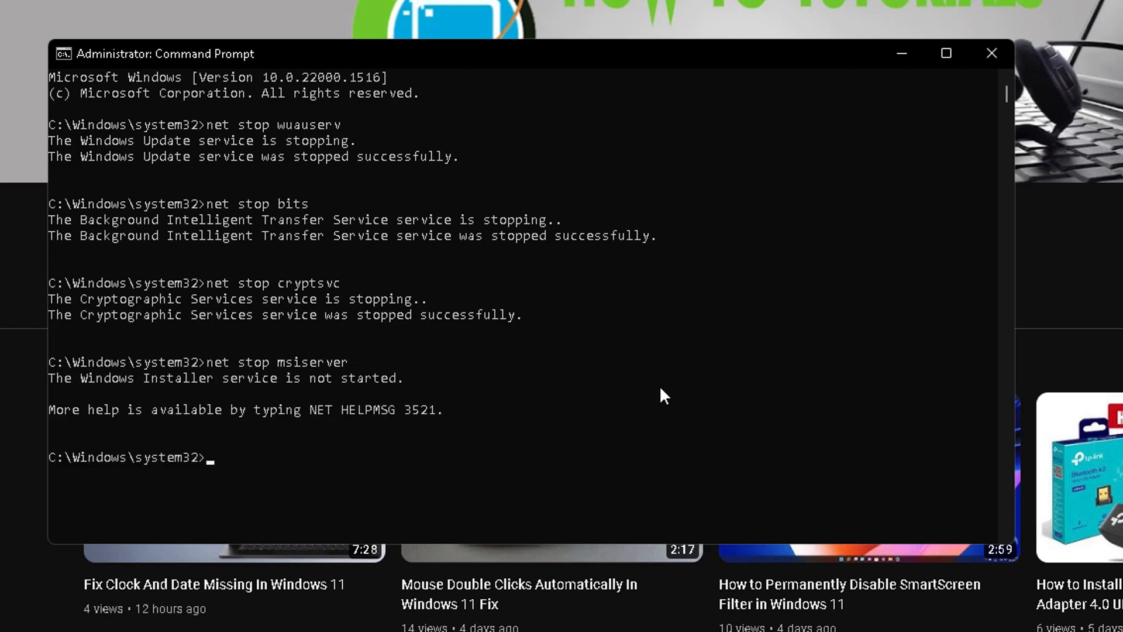
Try renaming softwaredistribution and catroot2 to .old backups, then enter net start wuauserv
{"action": "type", "text": "ren c:\\windows\\soft"}
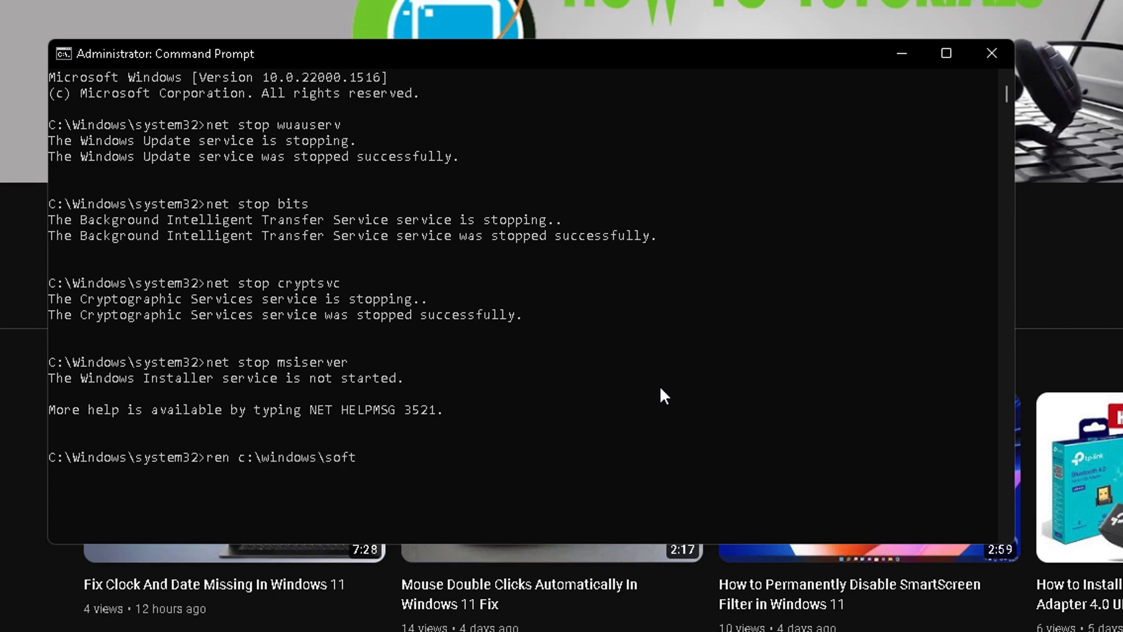
{"action": "type", "text": "waredistribution "}
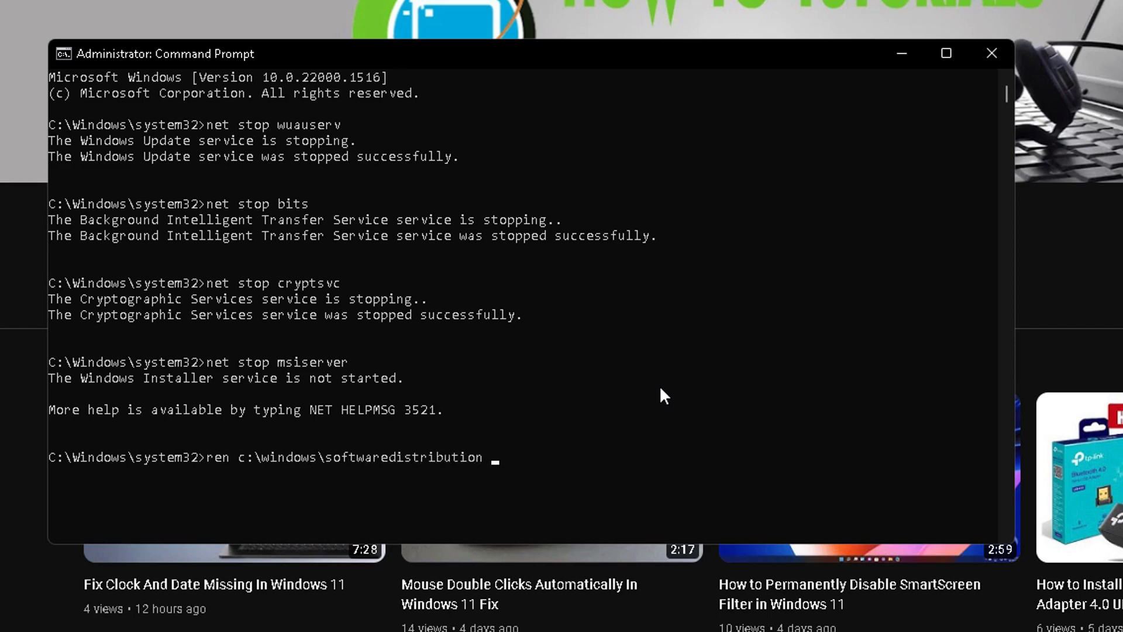
{"action": "type", "text": "softwaredistributi"}
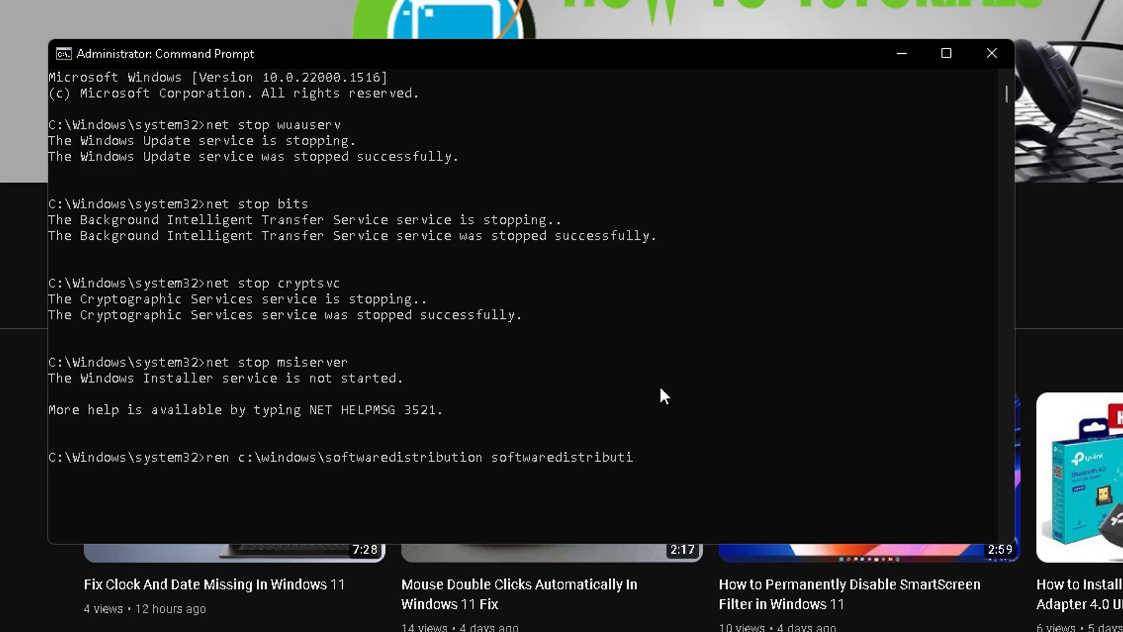
{"action": "type", "text": "on.old"}
{"action": "key", "text": "Return"}
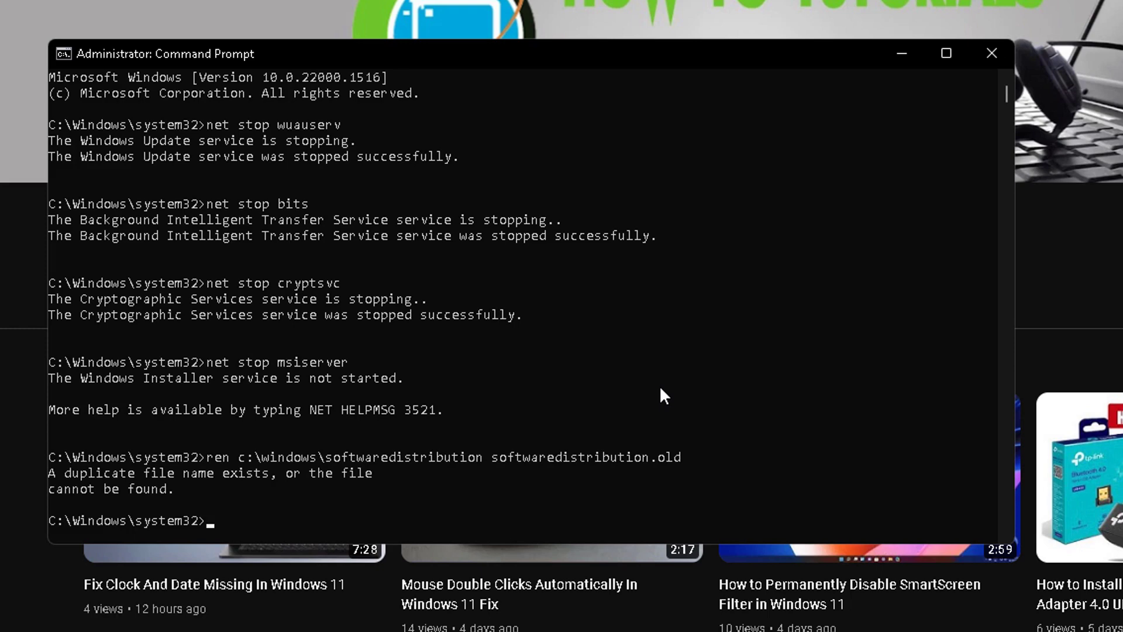
{"action": "type", "text": "ren c:\\windows\\sys"}
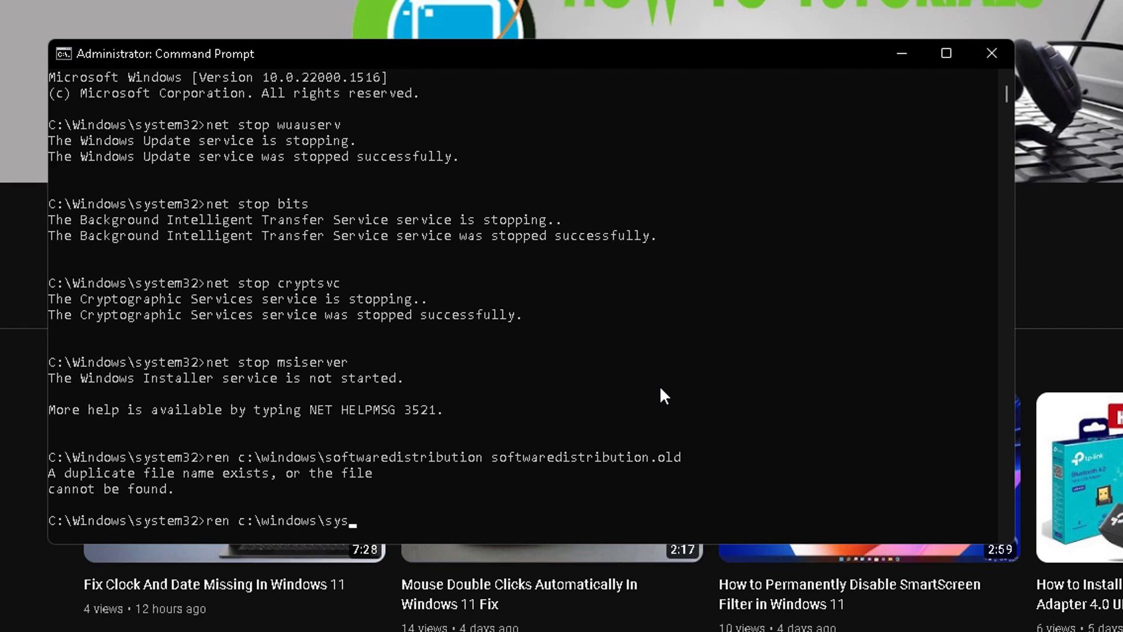
{"action": "type", "text": "tem32\\catroot2 catroot"}
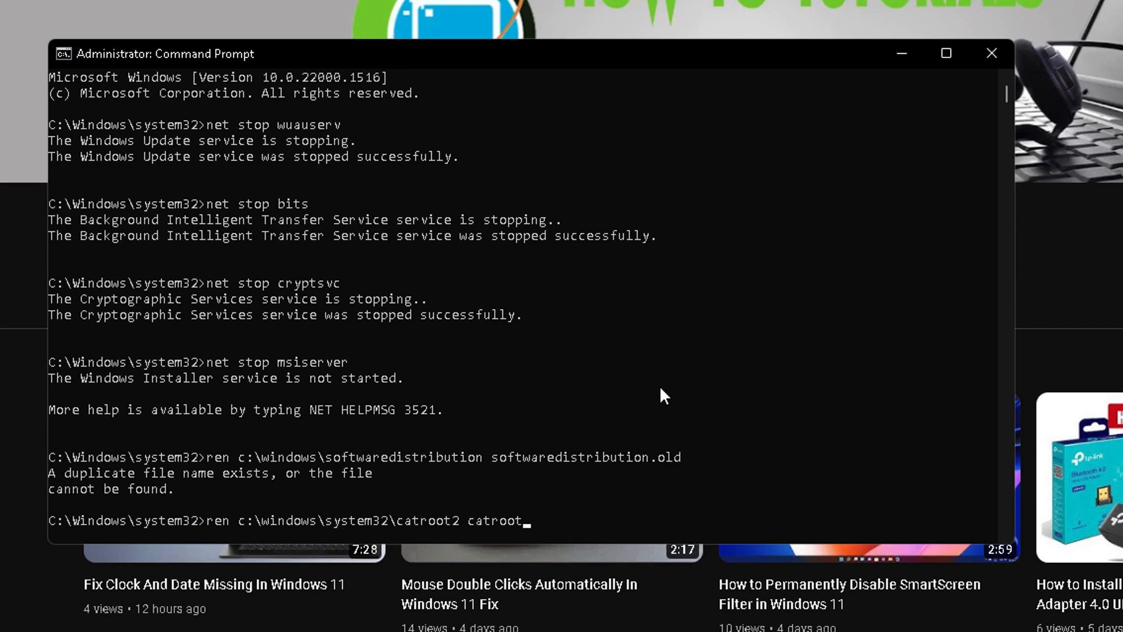
{"action": "type", "text": "2.old"}
{"action": "key", "text": "Return"}
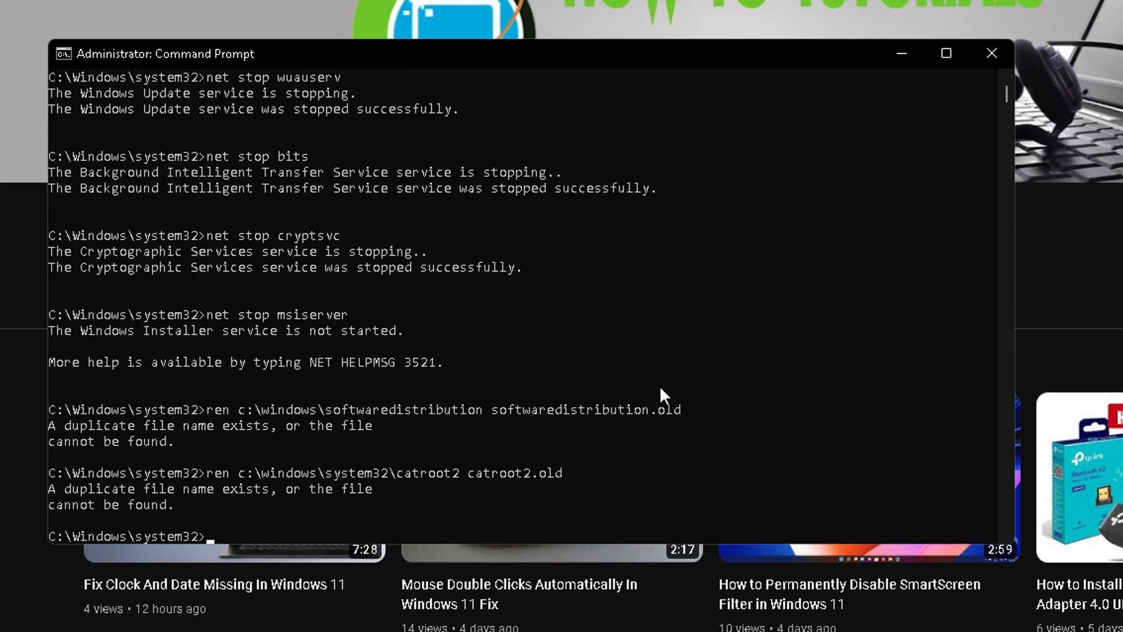
{"action": "type", "text": "net start wuauserv"}
Restart wuauserv, bits and cryptsvc, and attempt net start imsiserver, which fails as invalid
{"action": "key", "text": "Return"}
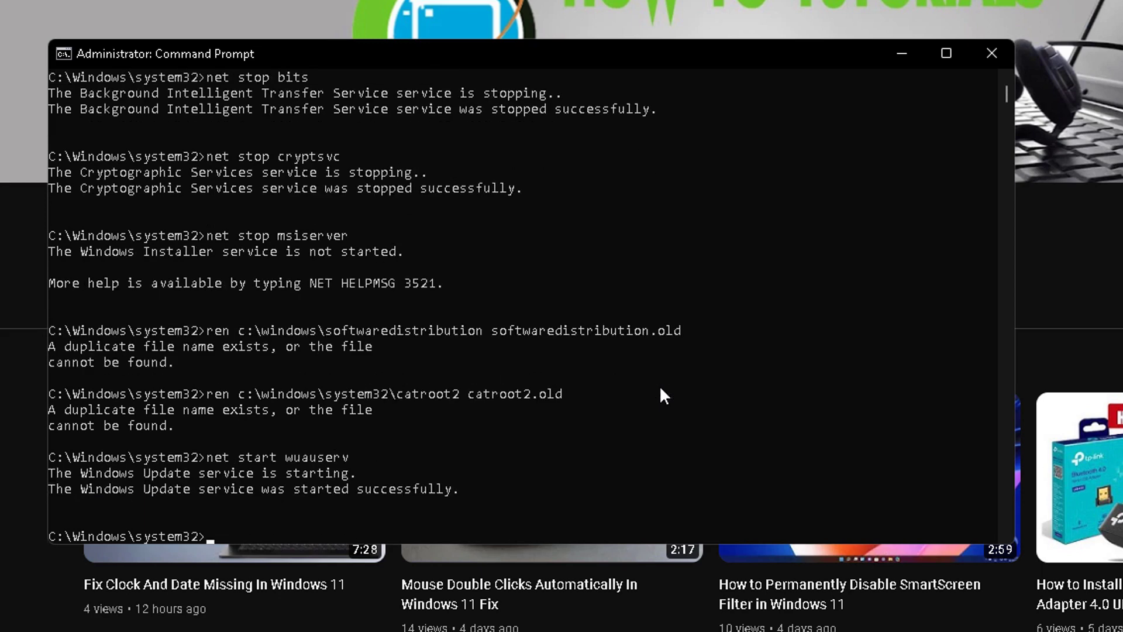
{"action": "type", "text": "net start bits"}
{"action": "key", "text": "Return"}
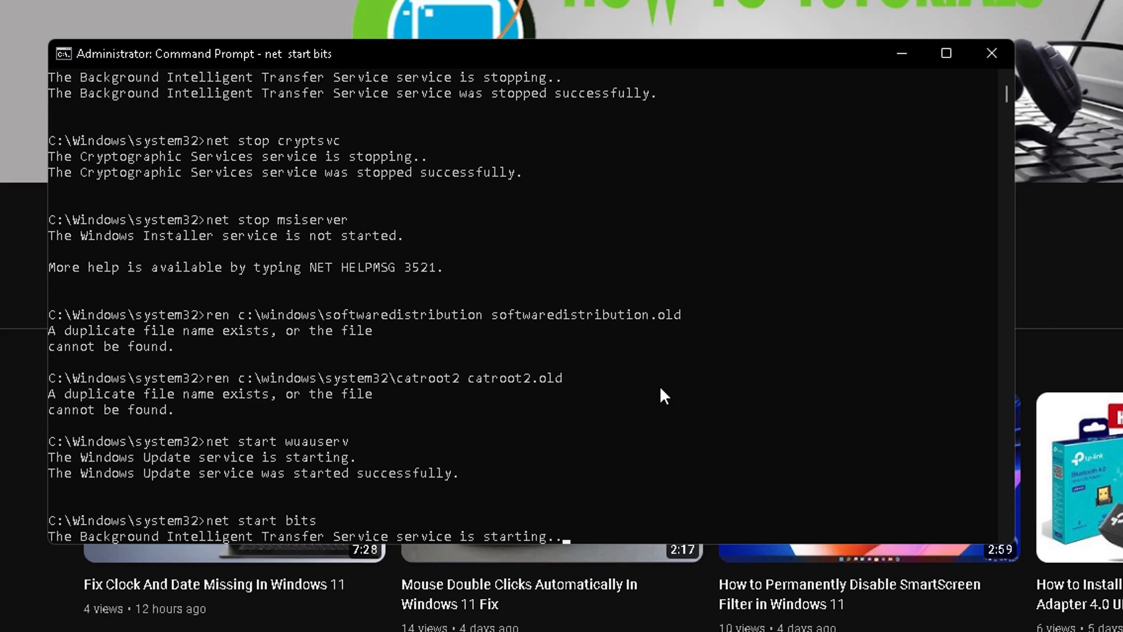
{"action": "type", "text": "net "}
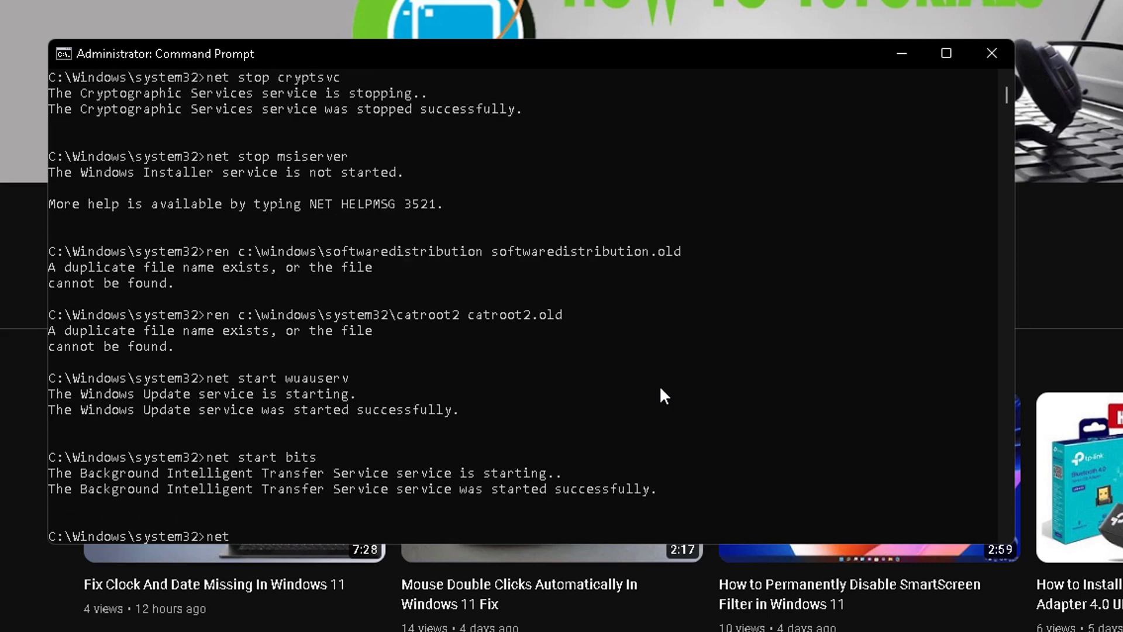
{"action": "type", "text": "start cryptsvc"}
{"action": "key", "text": "Return"}
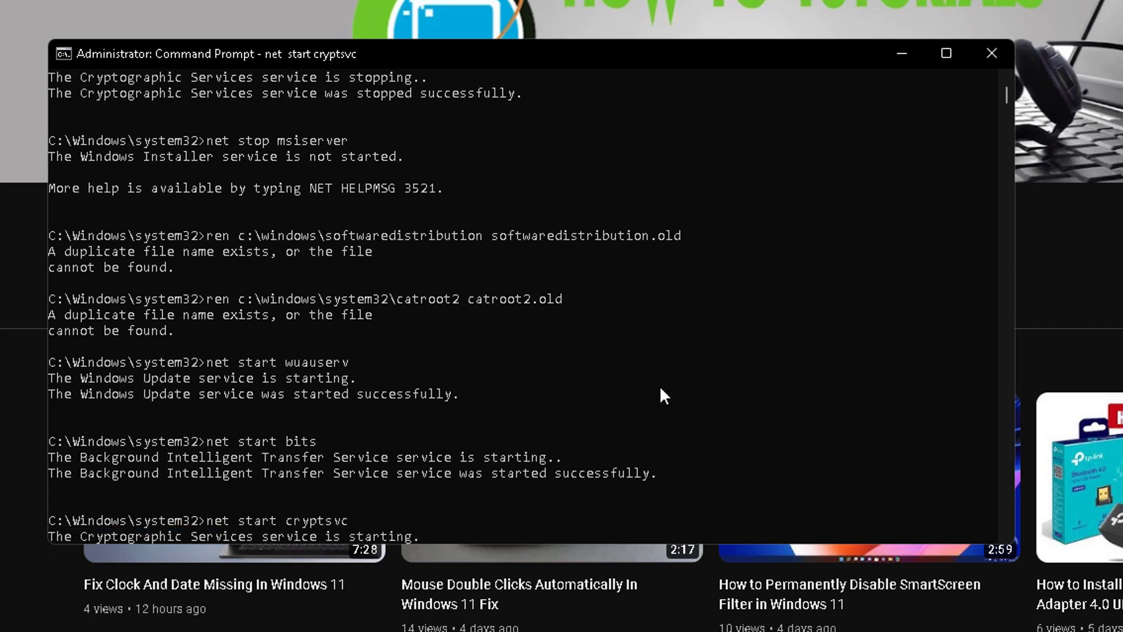
{"action": "type", "text": "net start "}
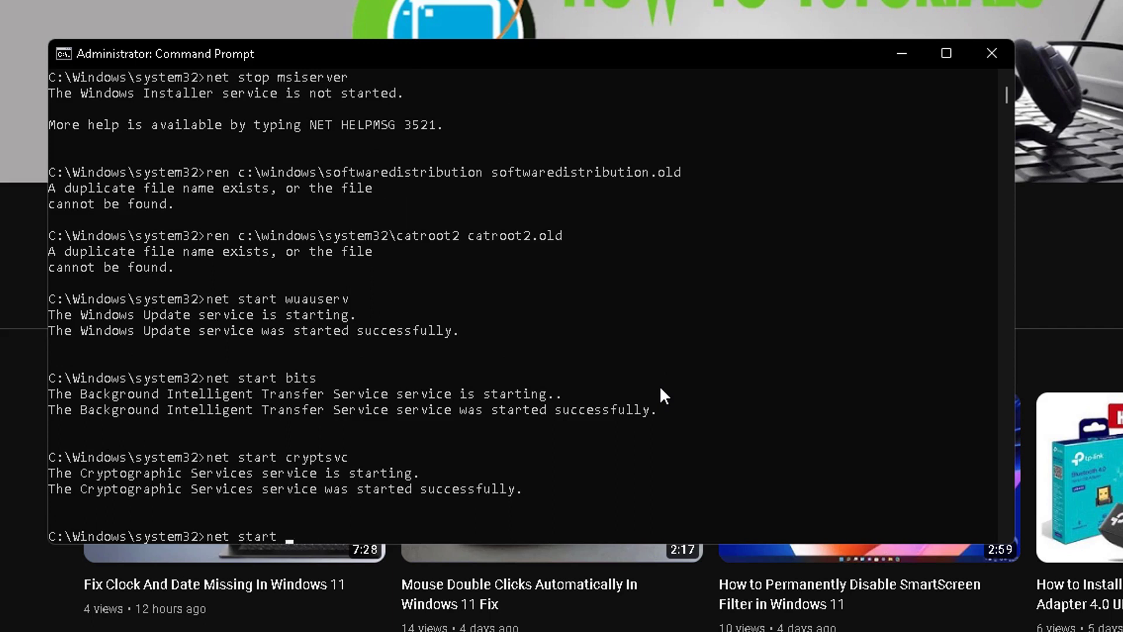
{"action": "type", "text": "imsiserver"}
{"action": "key", "text": "Return"}
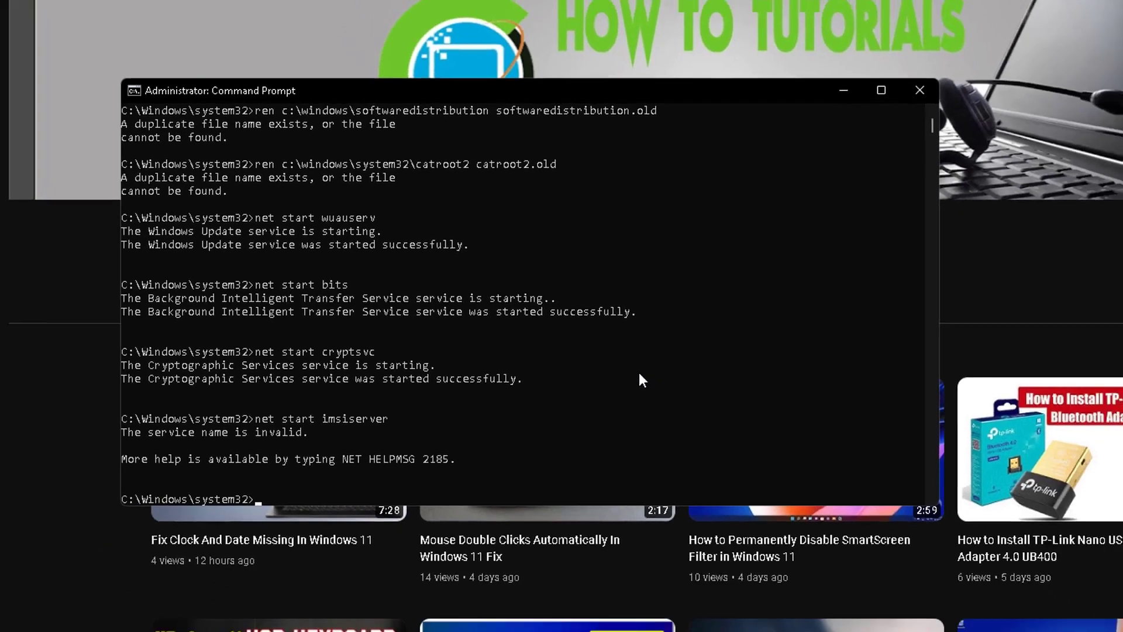
Exit Command Prompt, view the Start menu power options, then dismiss Start
{"action": "type", "text": "exit"}
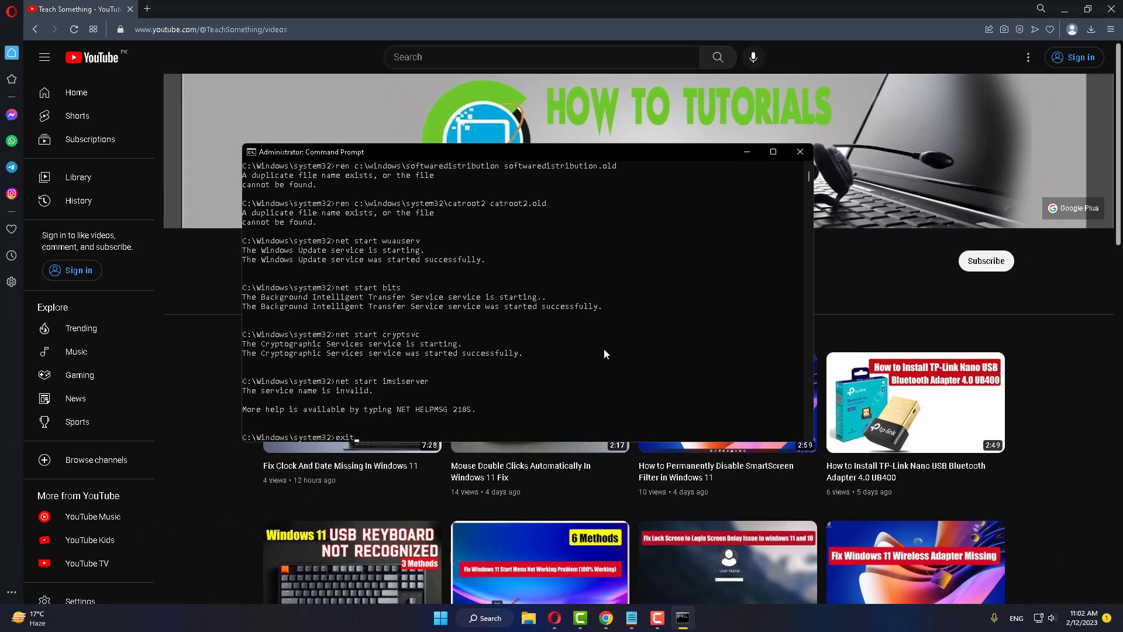
{"action": "key", "text": "Return"}
{"action": "left_click", "coordinate": [454, 618]}
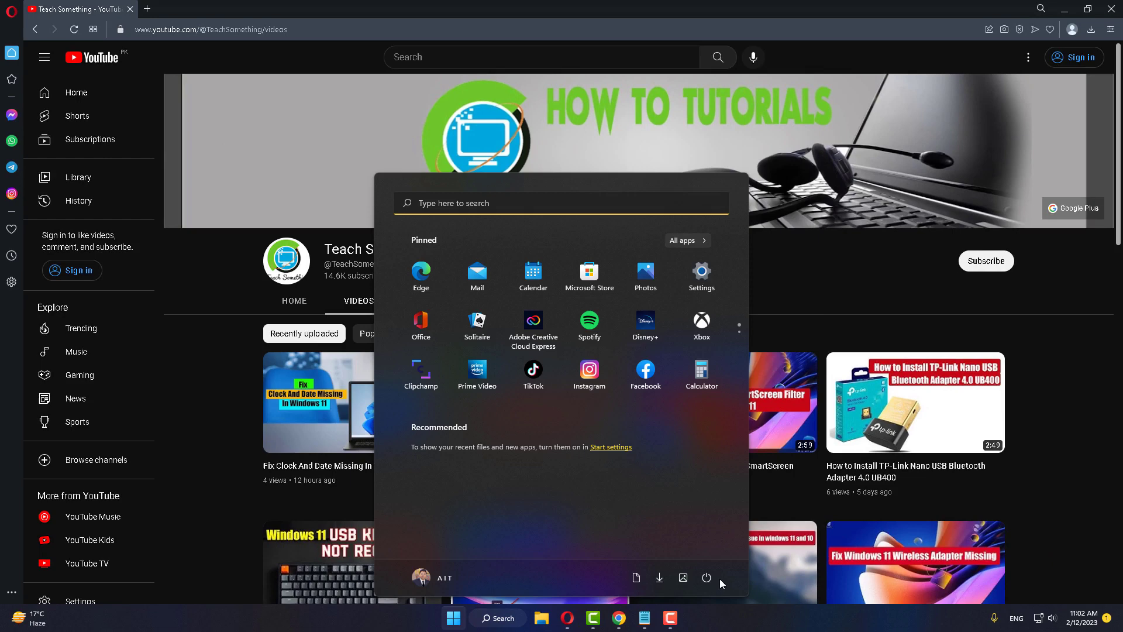
{"action": "left_click", "coordinate": [701, 582]}
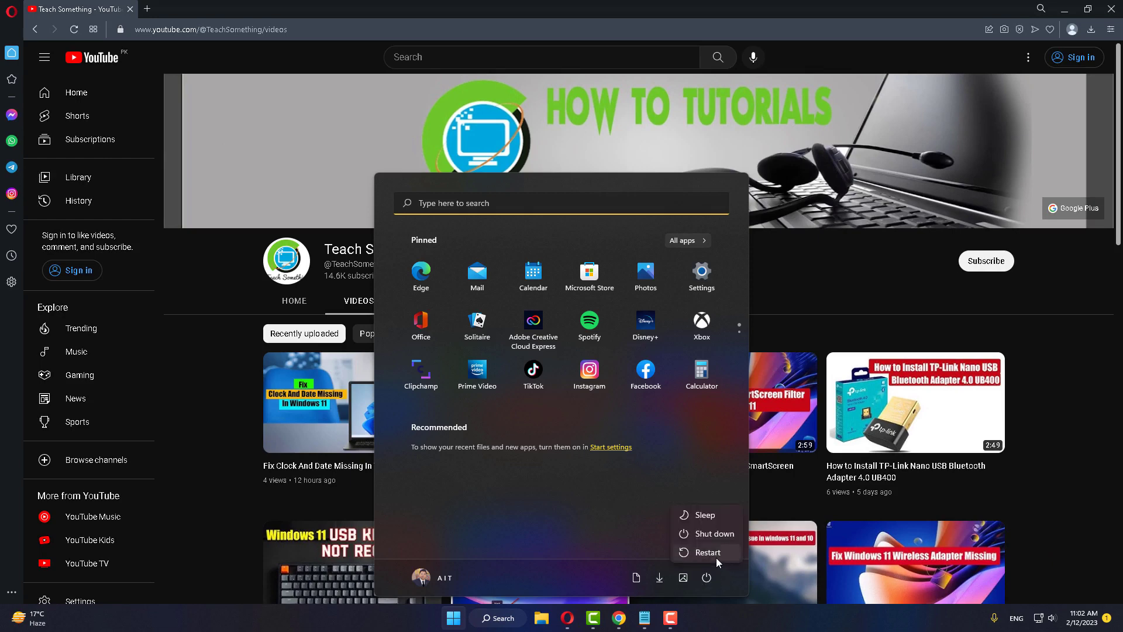
{"action": "left_click", "coordinate": [863, 274]}
{"action": "left_click", "coordinate": [898, 259]}
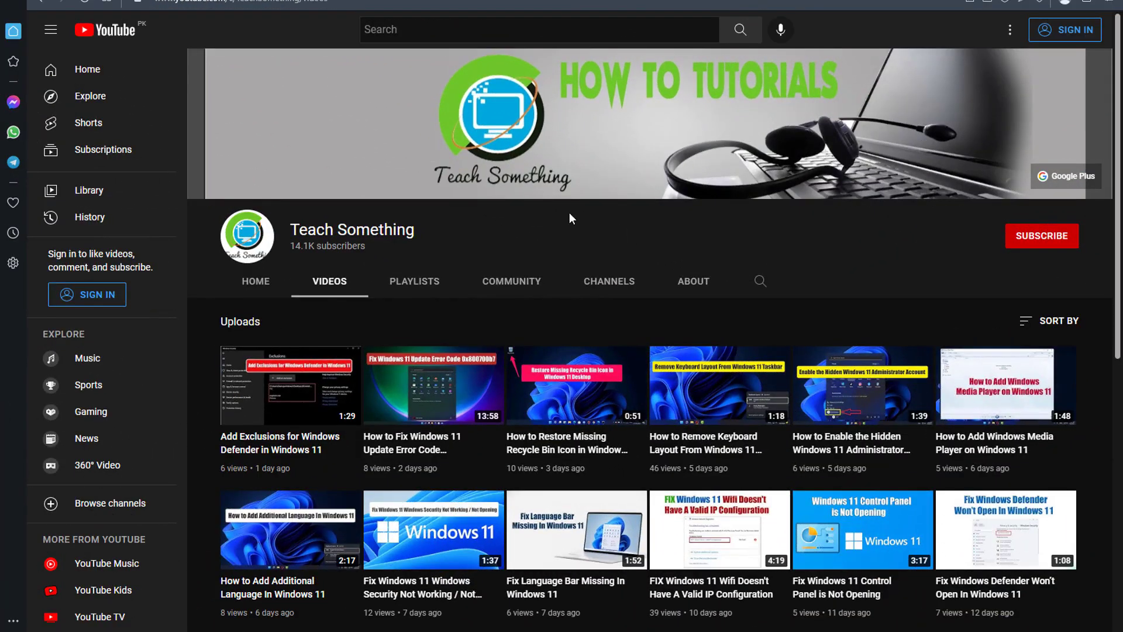
In a new tab, search Google for 'windows 11 download'
{"action": "key", "text": "ctrl+t"}
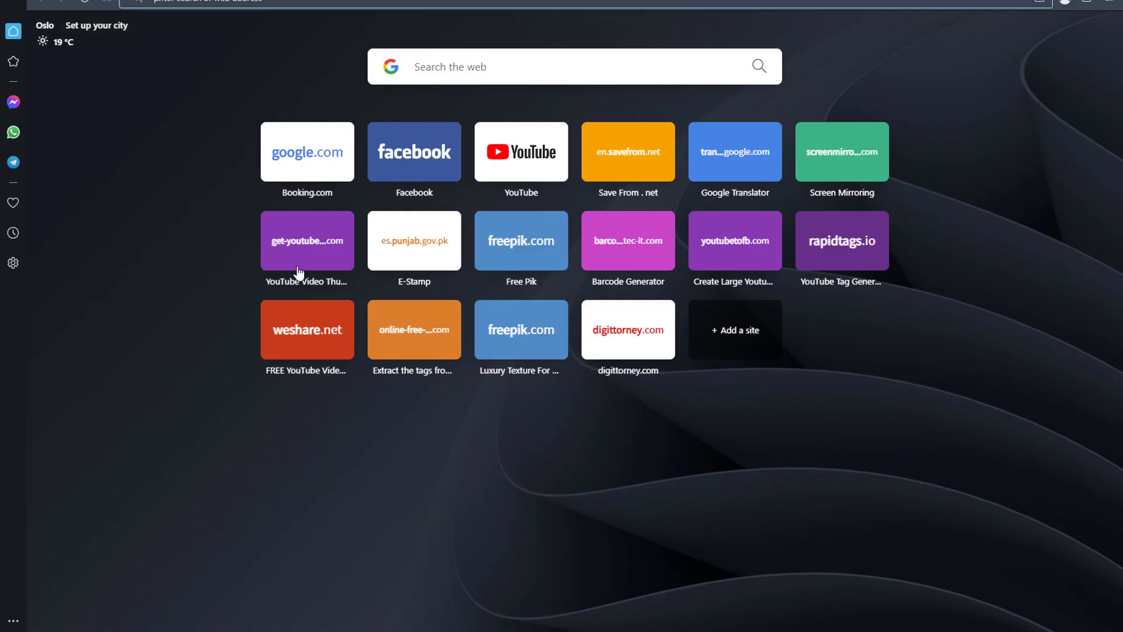
{"action": "left_click", "coordinate": [318, 176]}
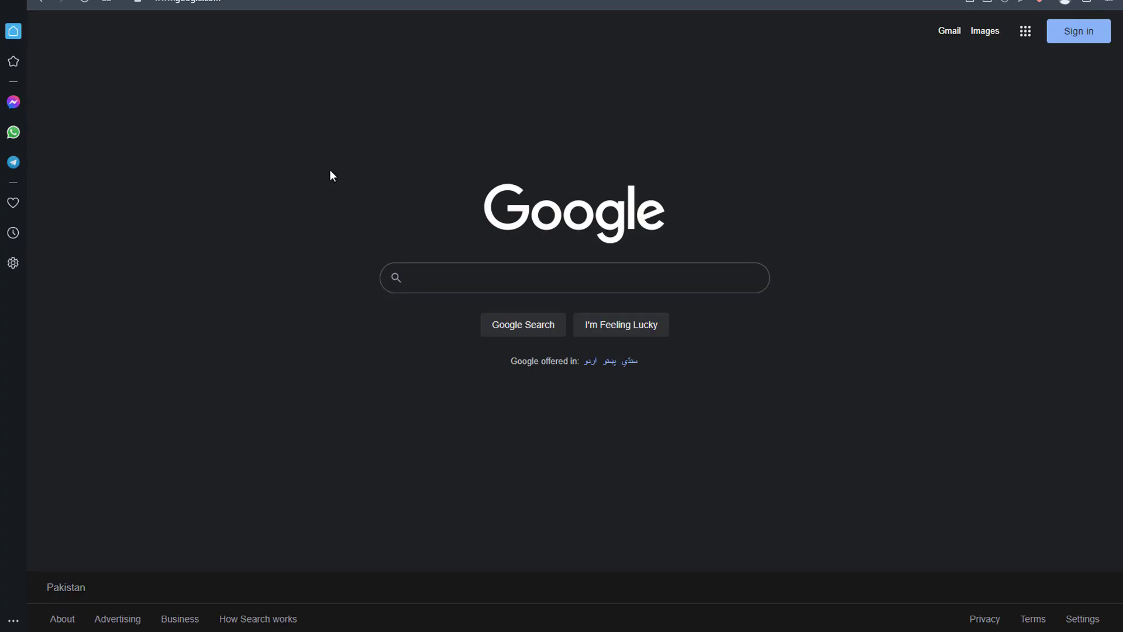
{"action": "type", "text": "windows "}
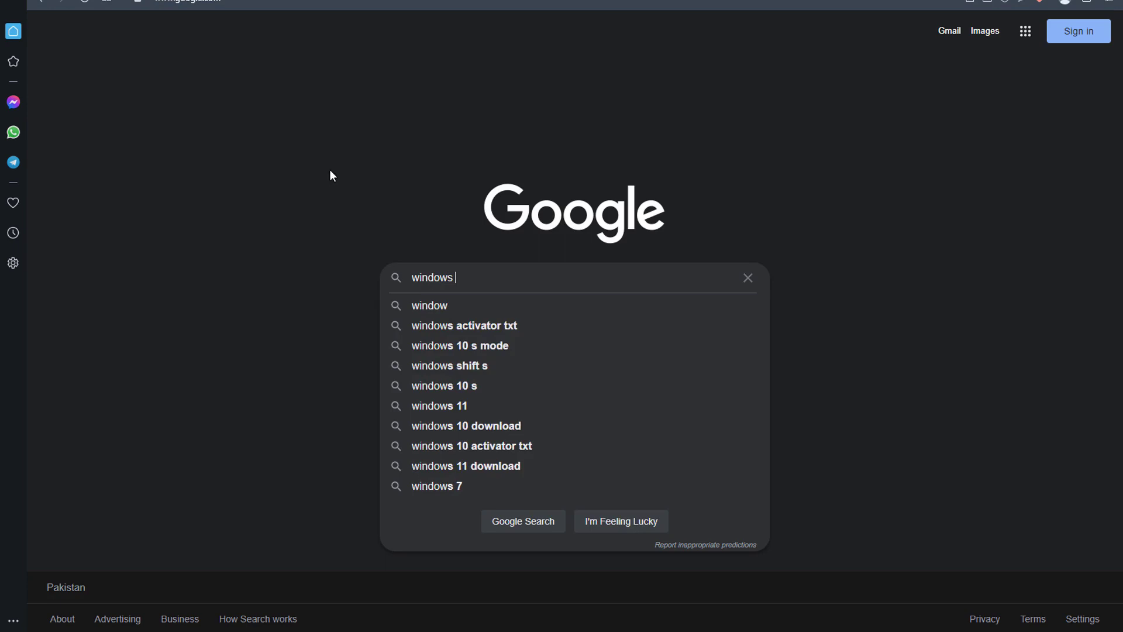
{"action": "type", "text": "11 download"}
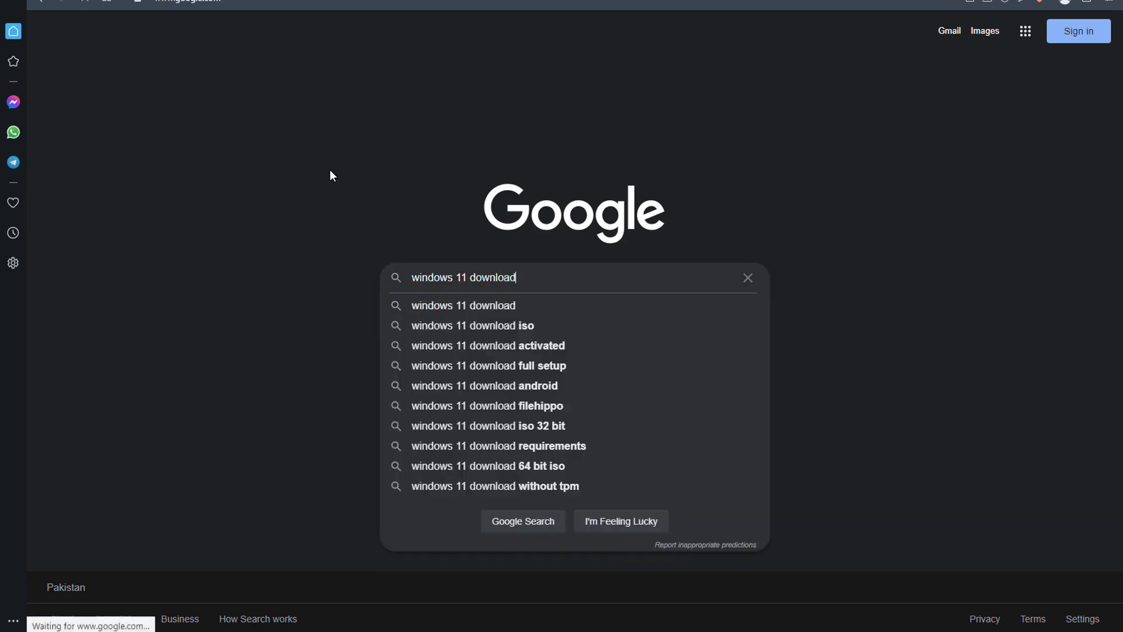
{"action": "key", "text": "Return"}
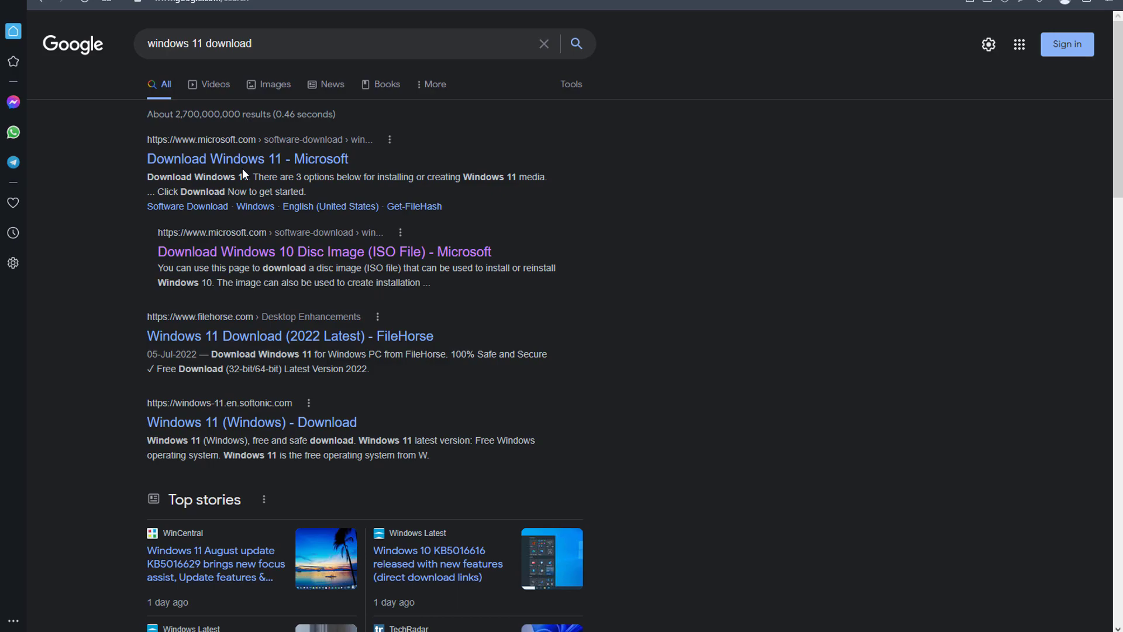
Open Microsoft's Download Windows 11 page and save MediaCreationToolW11 to Downloads
{"action": "left_click", "coordinate": [242, 164]}
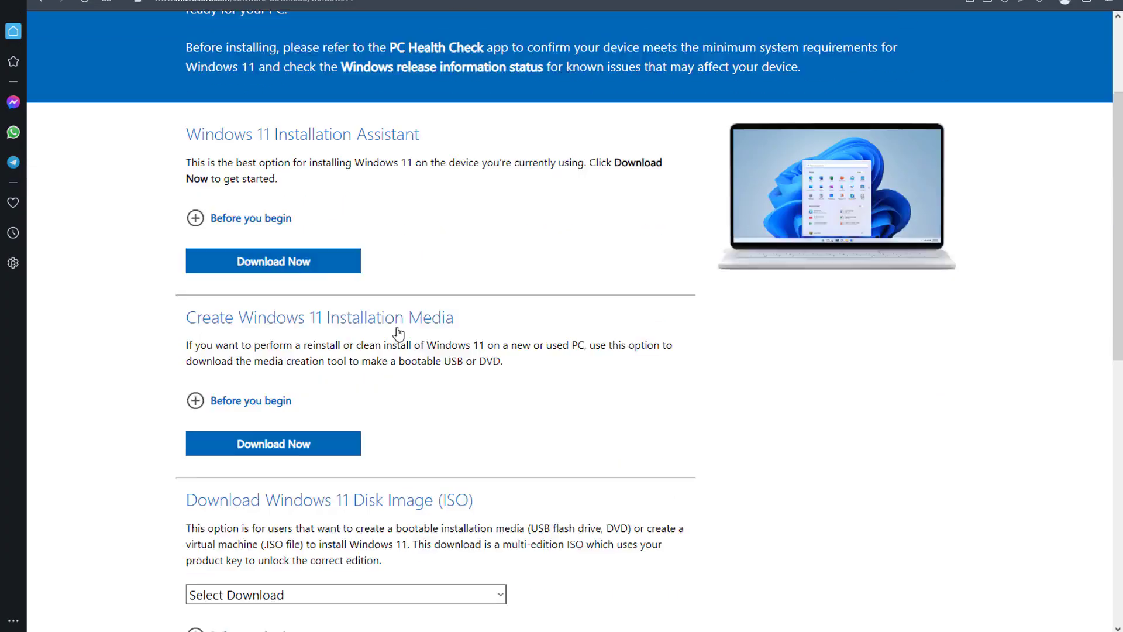
{"action": "scroll", "coordinate": [398, 332], "scroll_direction": "down", "scroll_amount": 2}
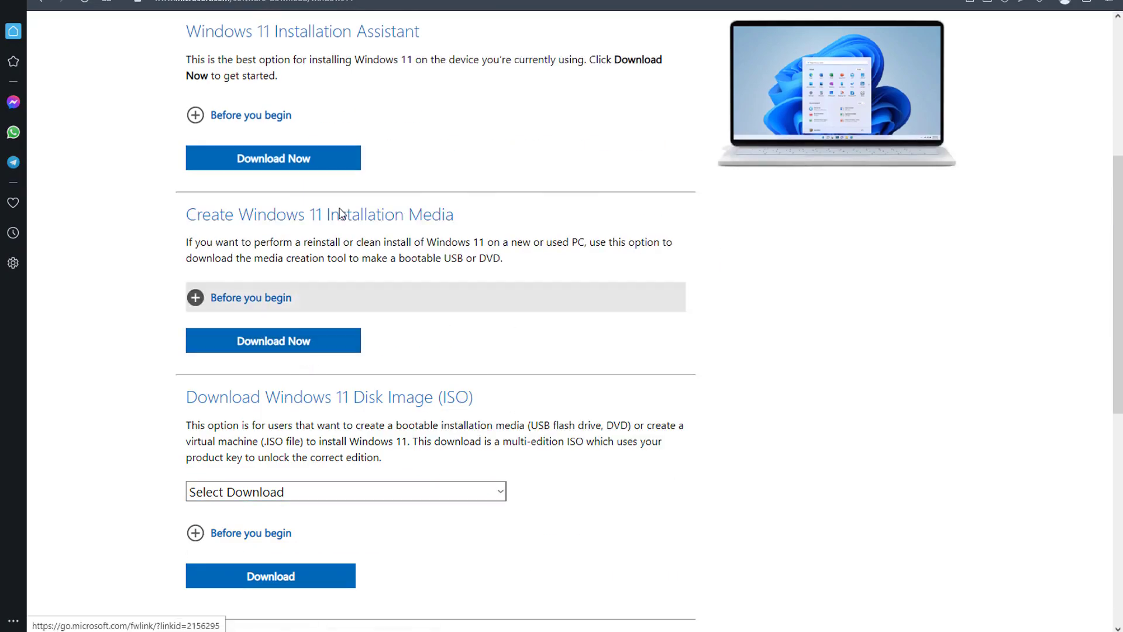
{"action": "left_click_drag", "start_coordinate": [184, 214], "coordinate": [479, 218]}
{"action": "left_click", "coordinate": [481, 220]}
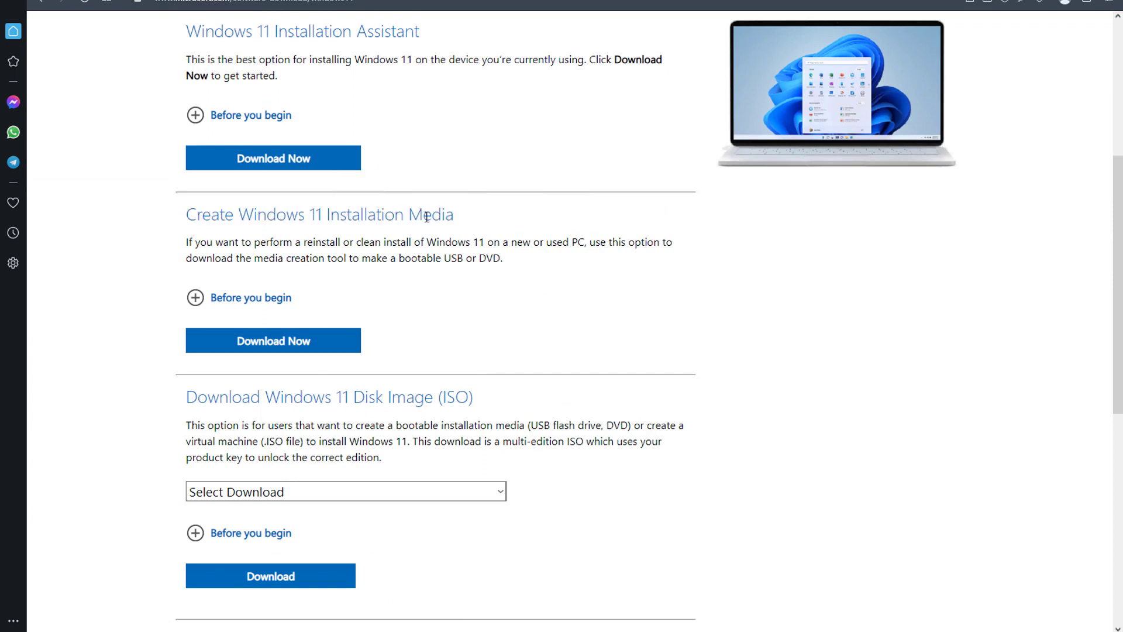
{"action": "left_click", "coordinate": [307, 350]}
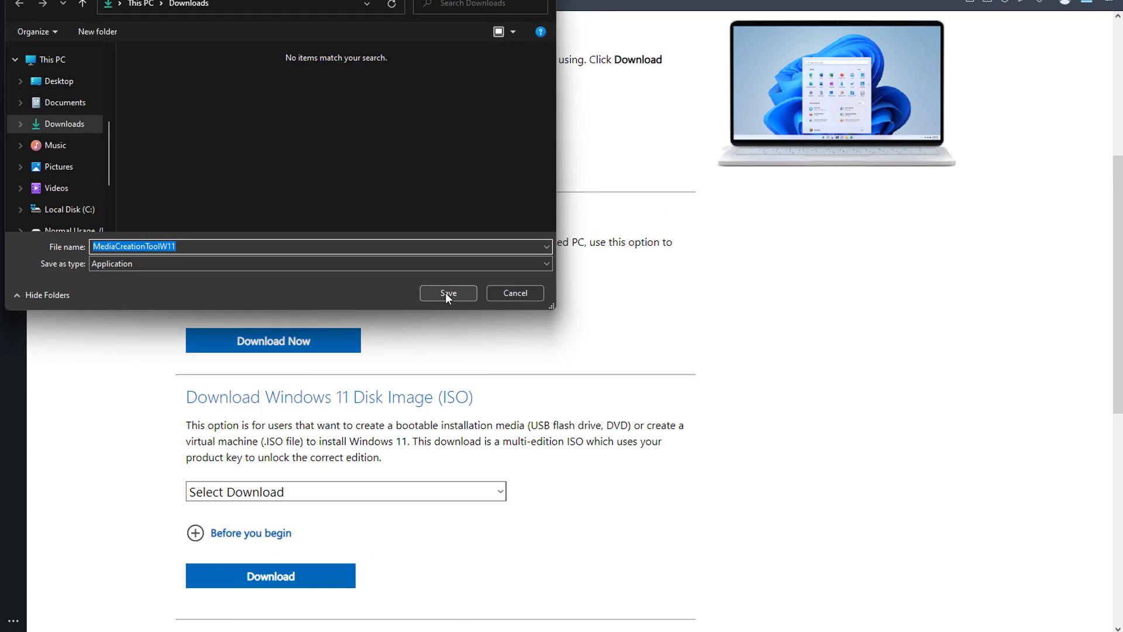
{"action": "left_click", "coordinate": [446, 294]}
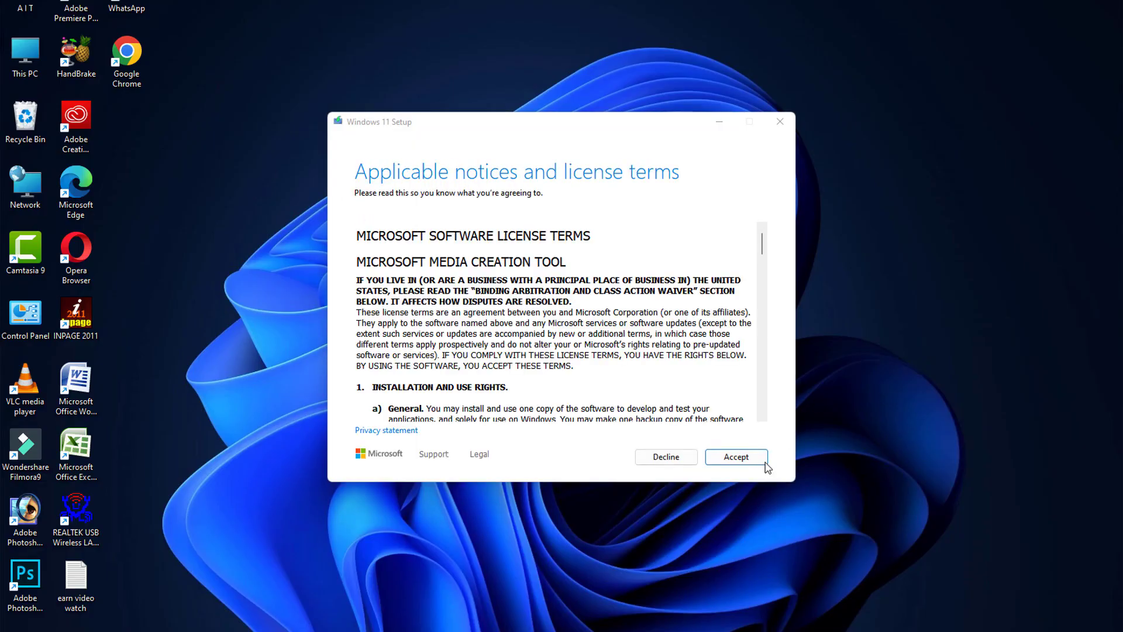
Accept the license, keep the recommended edition, and choose to create an ISO file
{"action": "left_click", "coordinate": [736, 457]}
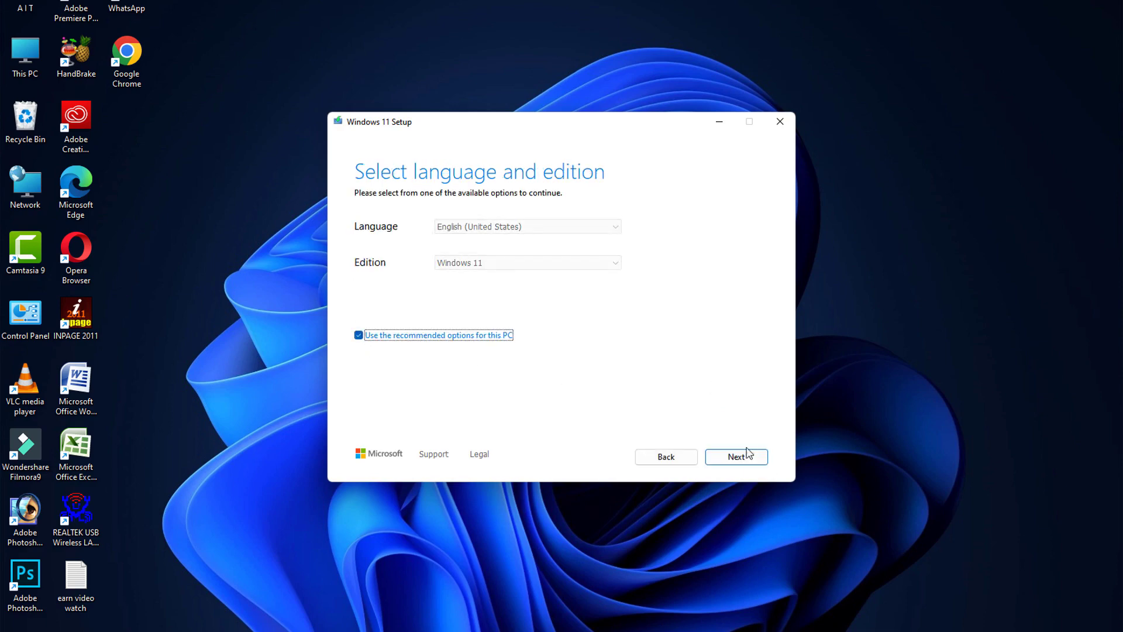
{"action": "left_click", "coordinate": [736, 456]}
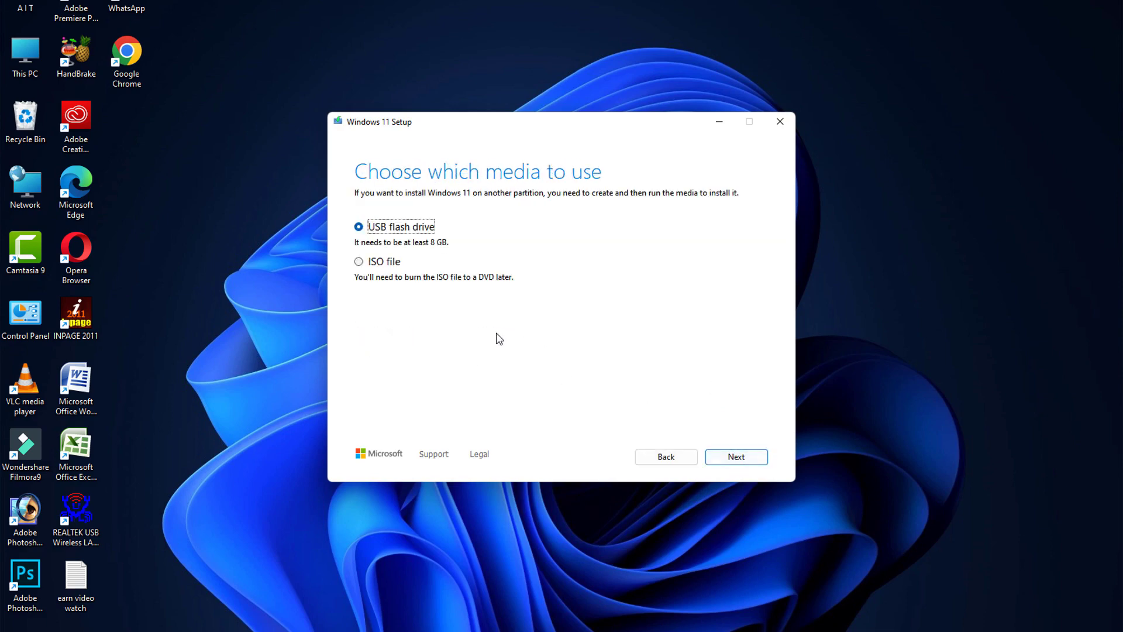
{"action": "left_click", "coordinate": [359, 262]}
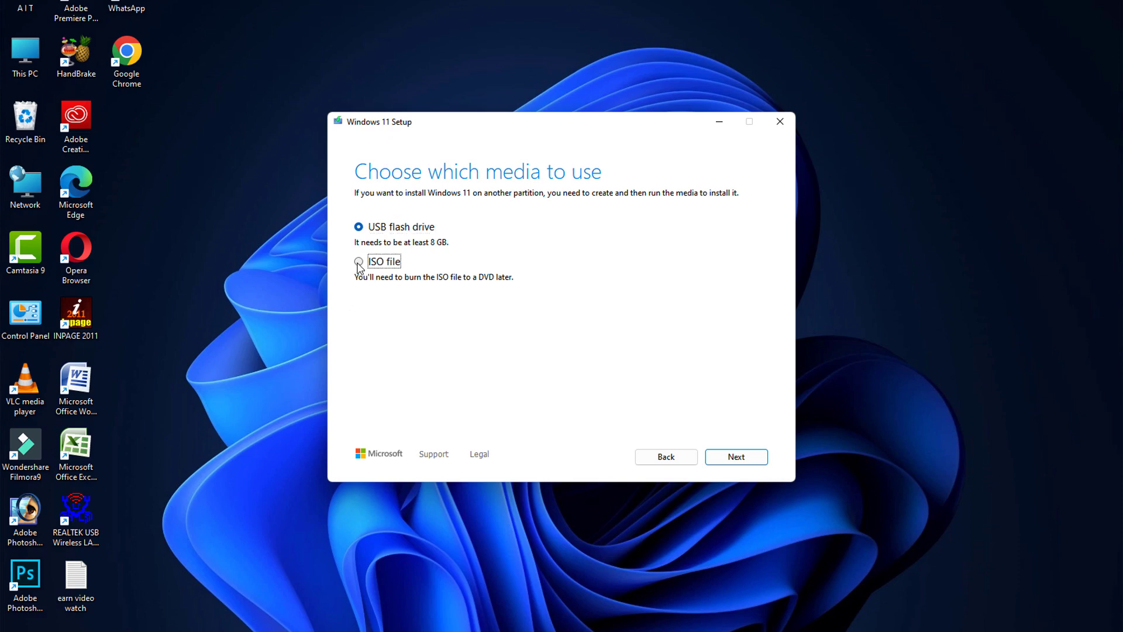
{"action": "left_click", "coordinate": [759, 461]}
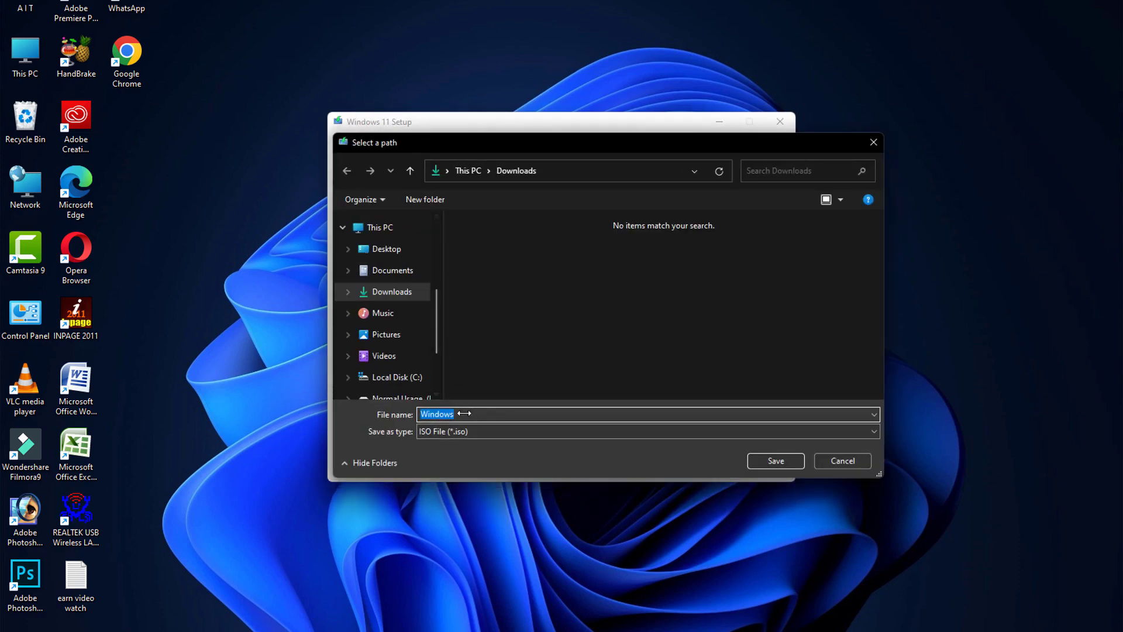
Append '11 version' to the ISO file name and save it in Downloads
{"action": "left_click", "coordinate": [477, 412]}
{"action": "type", "text": "11 version"}
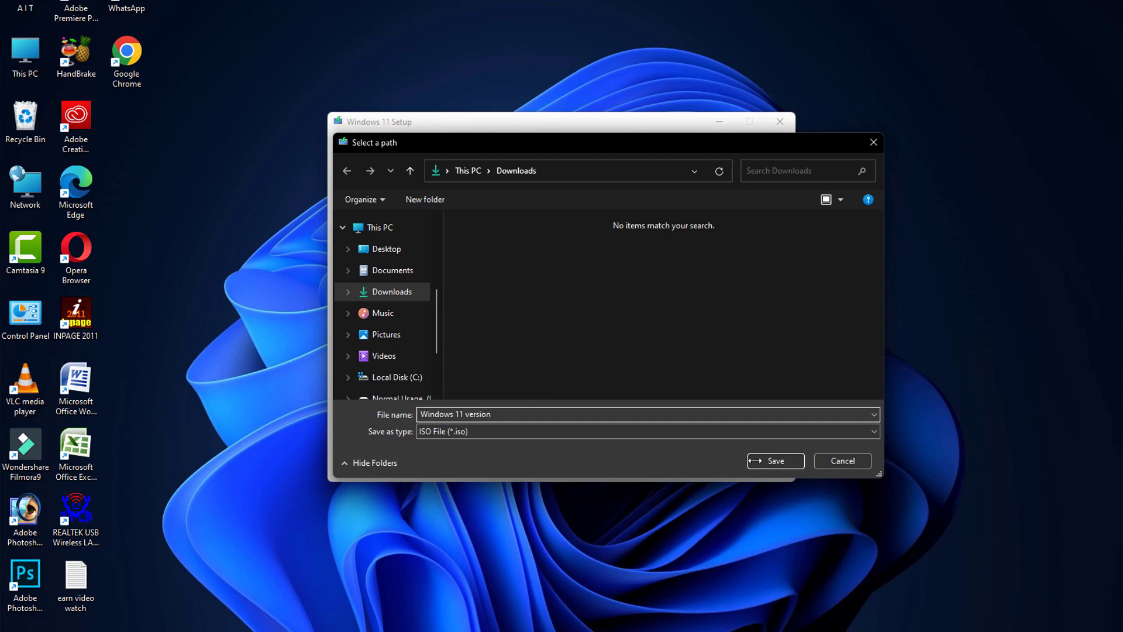
{"action": "left_click", "coordinate": [754, 460]}
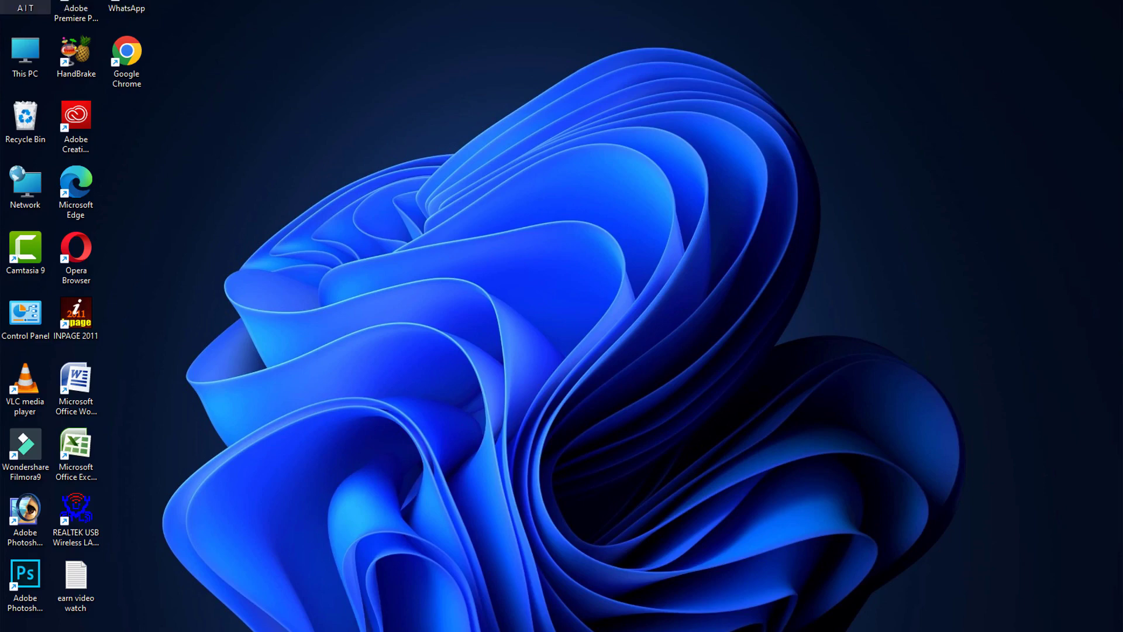
Open Downloads, mount the Windows 11 new ISO, and launch its setup program
{"action": "key", "text": "Return"}
{"action": "double_click", "coordinate": [421, 98]}
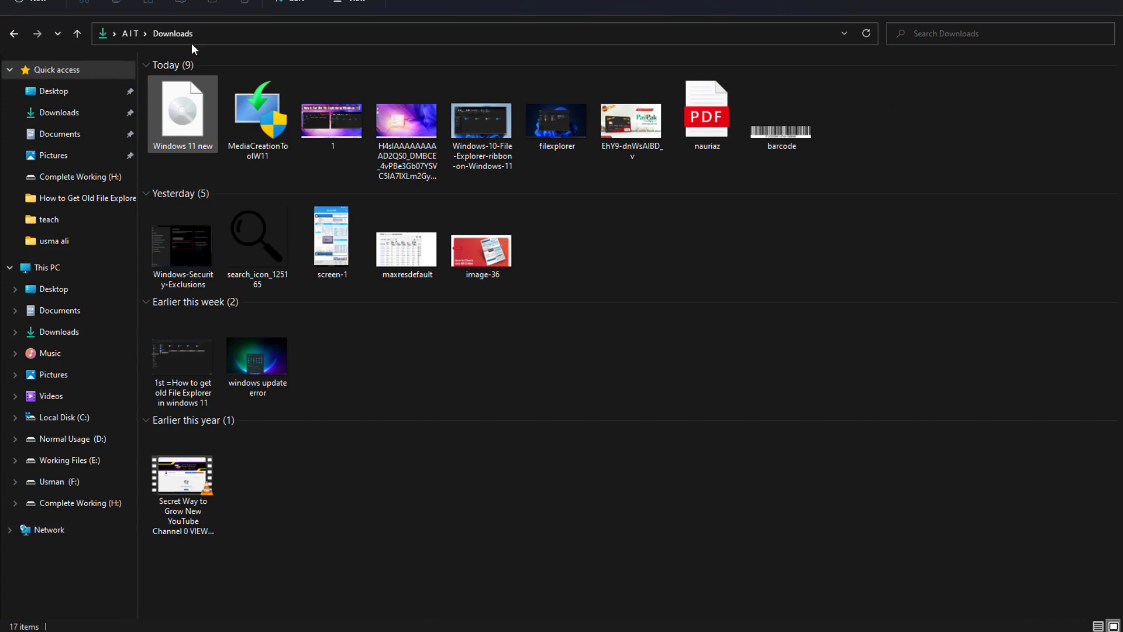
{"action": "double_click", "coordinate": [181, 117]}
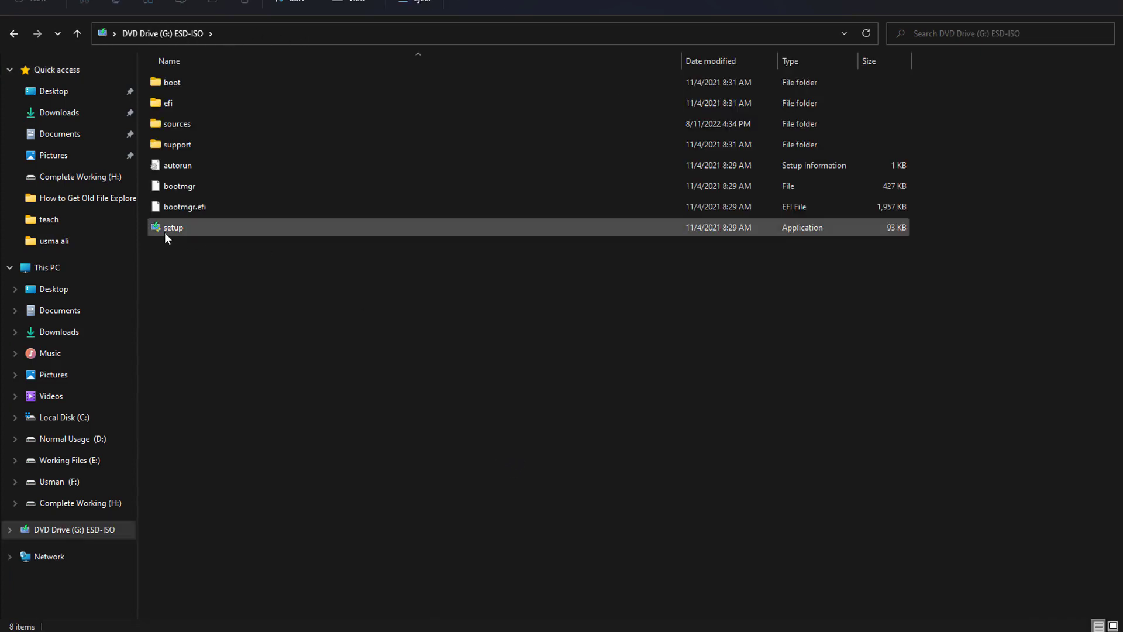
{"action": "left_click", "coordinate": [166, 229]}
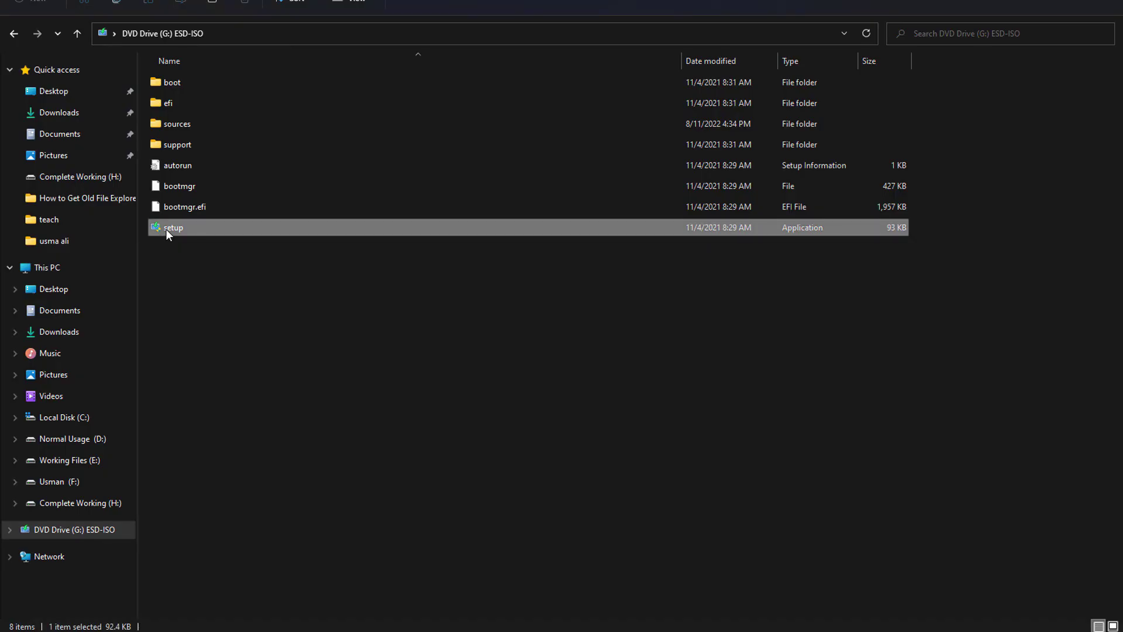
{"action": "double_click", "coordinate": [166, 229]}
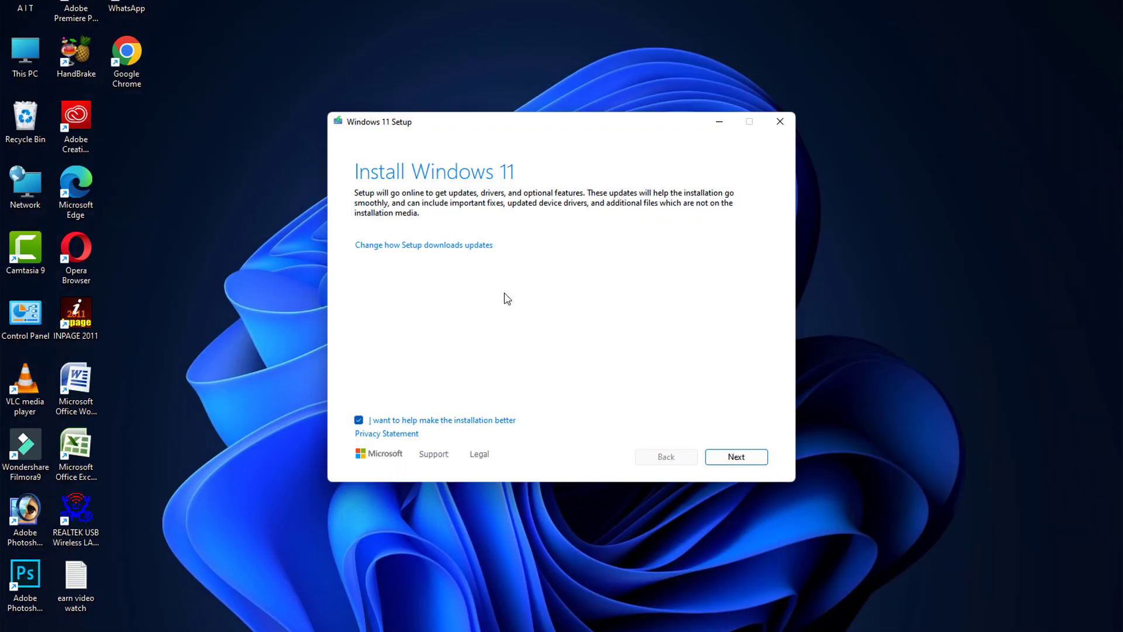
Start the Windows 11 install, then close setup after it reports an unsupported processor and no TPM 2.0
{"action": "left_click", "coordinate": [736, 456]}
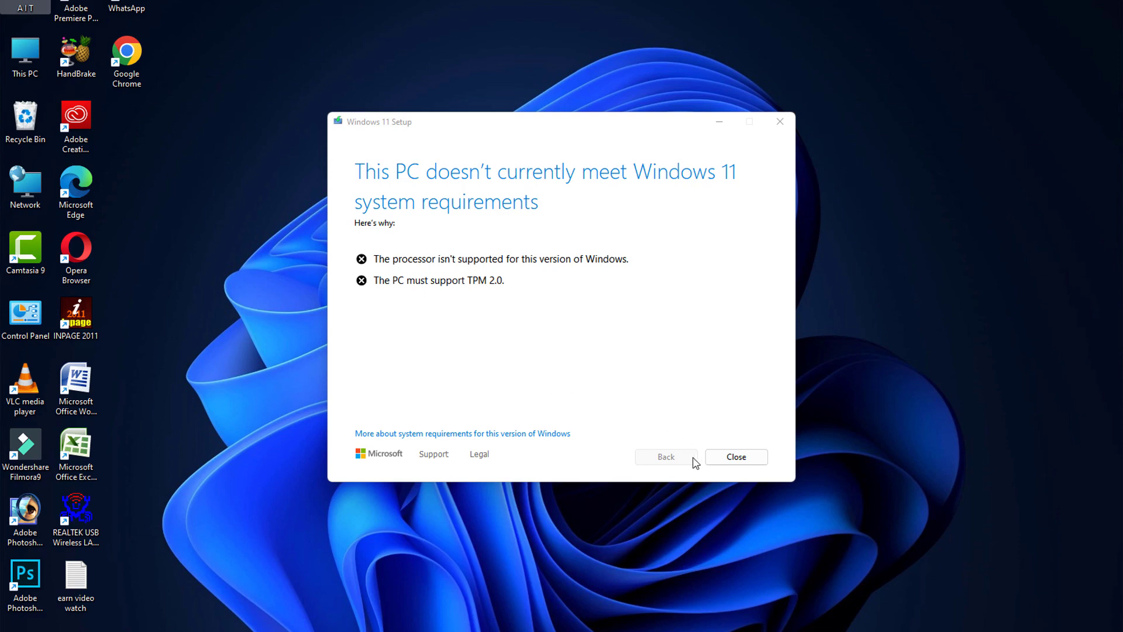
{"action": "left_click", "coordinate": [726, 463]}
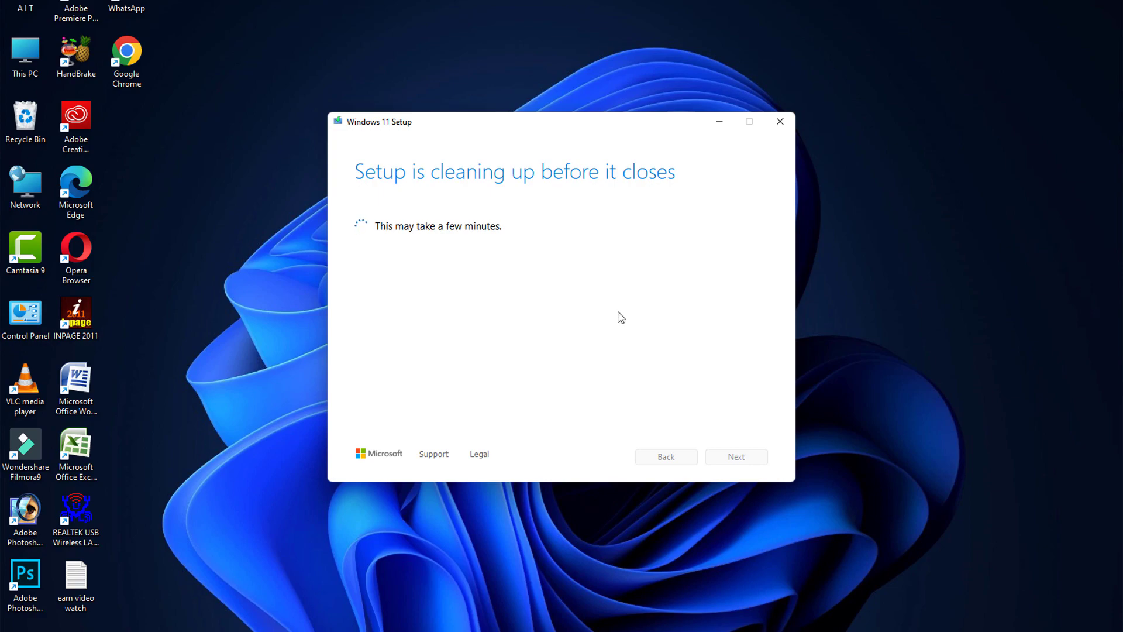